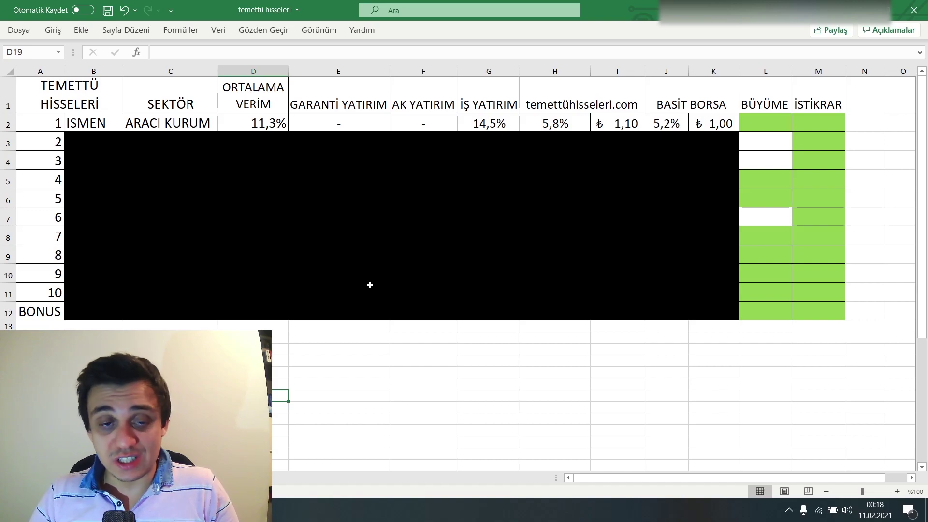
- Examine ISMEN's average yield and its forecasts from İŞ YATIRIM, temettühisseleri.com and BASİT BORSA in the dividend table
{"action": "left_click", "coordinate": [247, 121]}
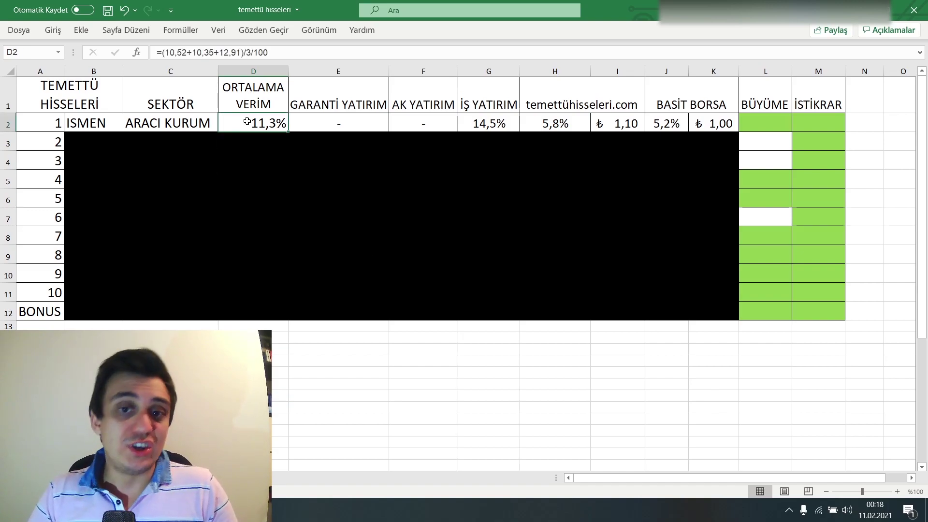
{"action": "left_click", "coordinate": [479, 124]}
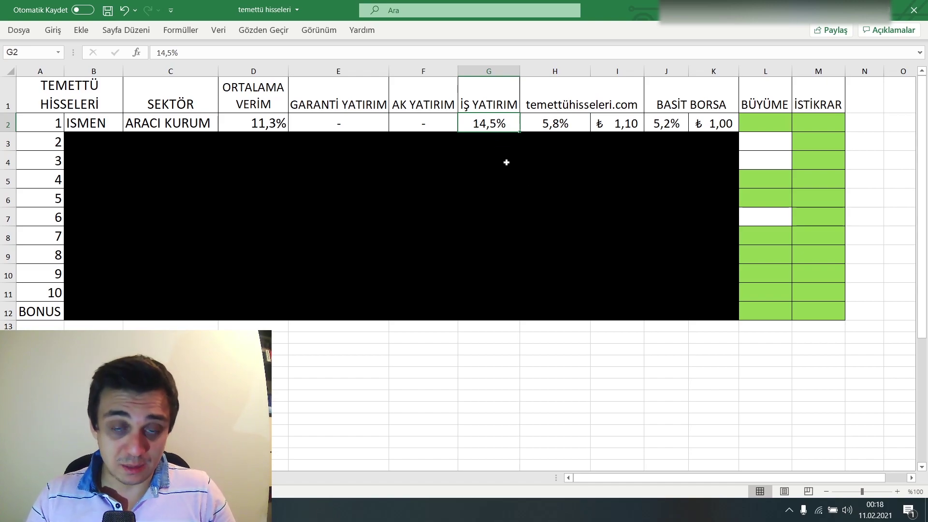
{"action": "left_click", "coordinate": [505, 145]}
{"action": "left_click", "coordinate": [499, 130]}
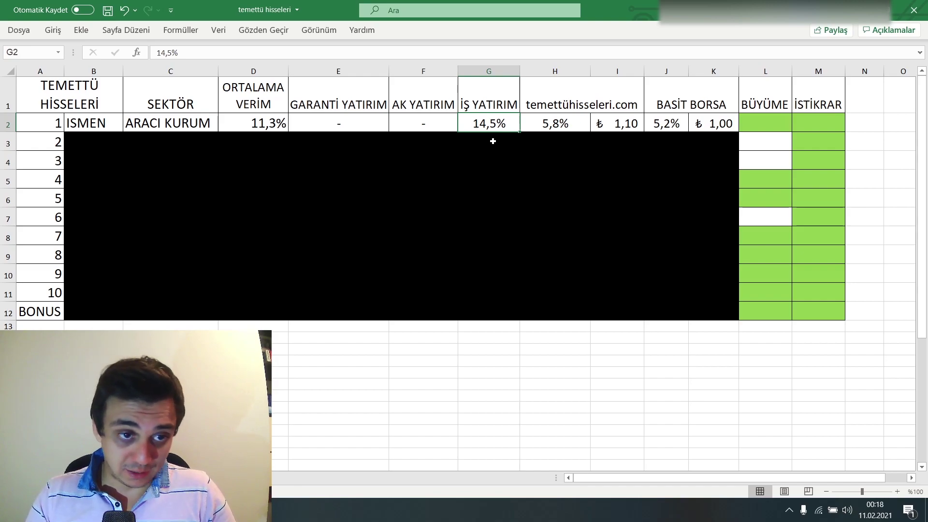
{"action": "left_click", "coordinate": [556, 125]}
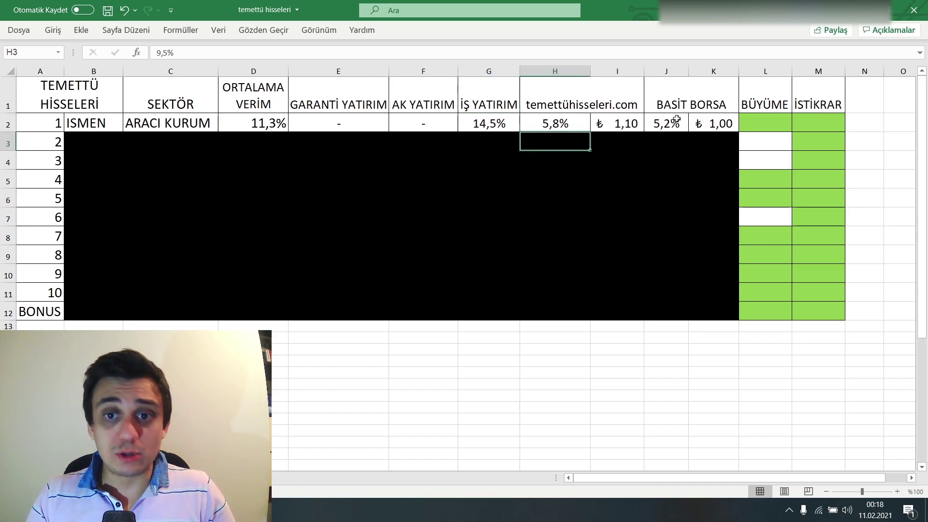
{"action": "left_click", "coordinate": [633, 123]}
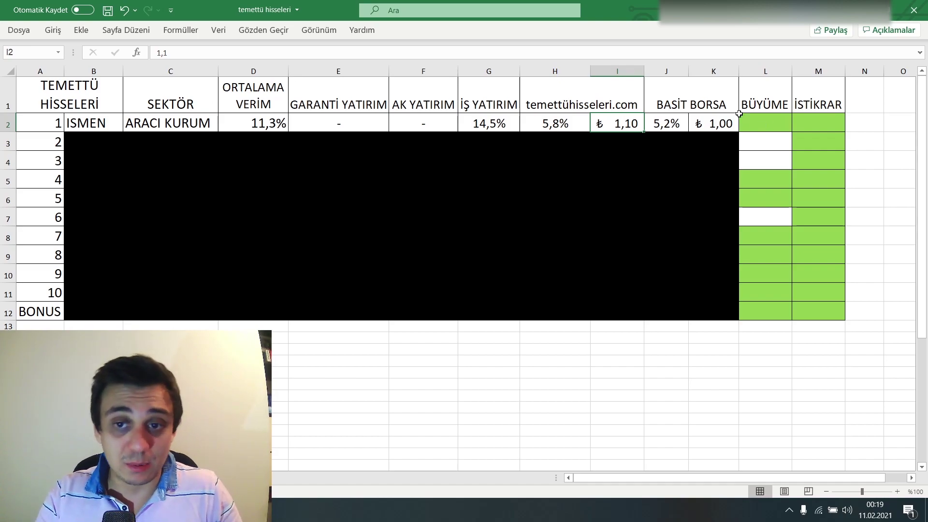
{"action": "left_click", "coordinate": [717, 148]}
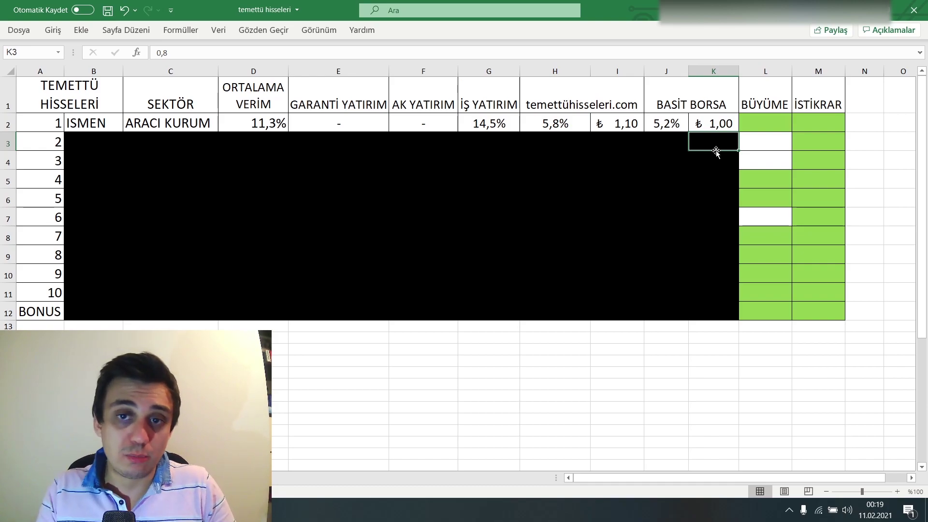
- Review ISMEN's BÜYÜME and İSTİKRAR ratings alongside its average yield and BASİT BORSA yield
{"action": "left_click", "coordinate": [760, 118]}
{"action": "left_click", "coordinate": [828, 134]}
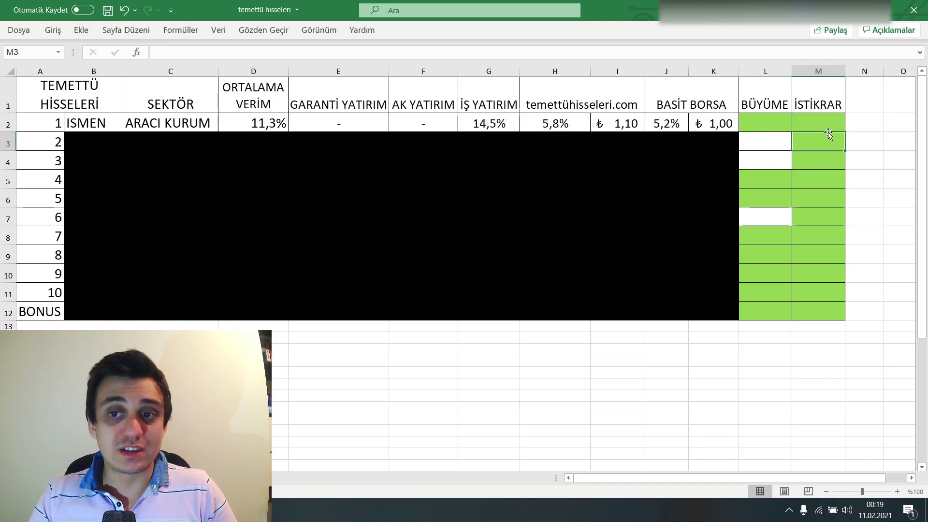
{"action": "left_click", "coordinate": [802, 124]}
{"action": "key", "text": "Left"}
{"action": "key", "text": "Left"}
{"action": "key", "text": "Left"}
{"action": "key", "text": "Left"}
{"action": "key", "text": "Left"}
{"action": "key", "text": "Left"}
{"action": "key", "text": "Left"}
{"action": "key", "text": "Left"}
{"action": "key", "text": "Left"}
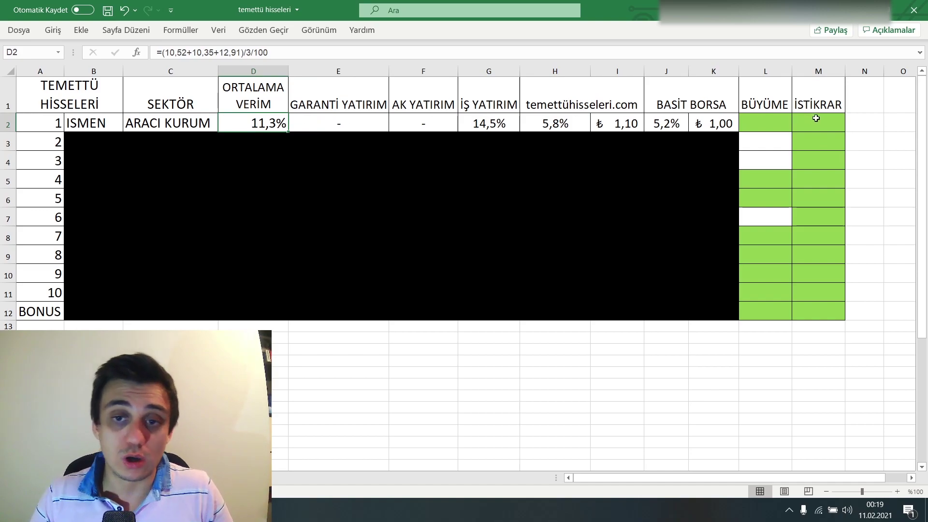
{"action": "left_click", "coordinate": [665, 123]}
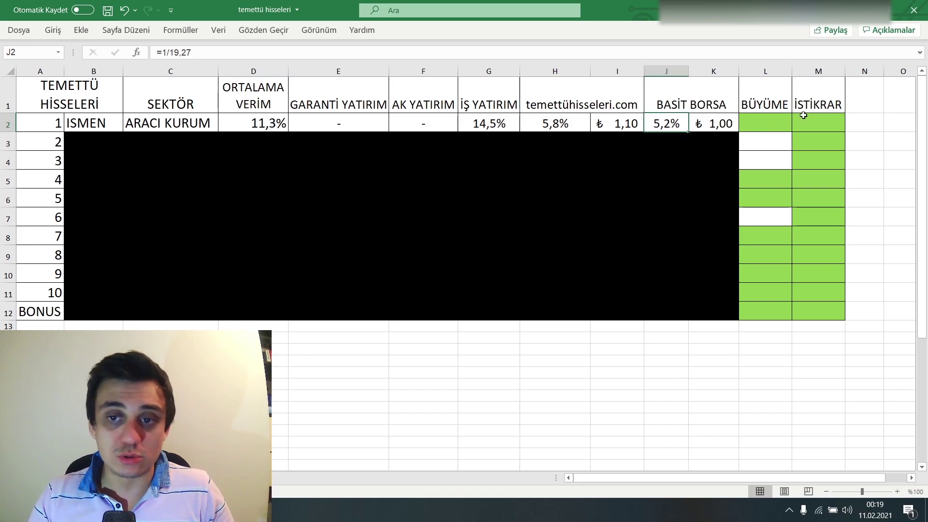
{"action": "left_click", "coordinate": [818, 117]}
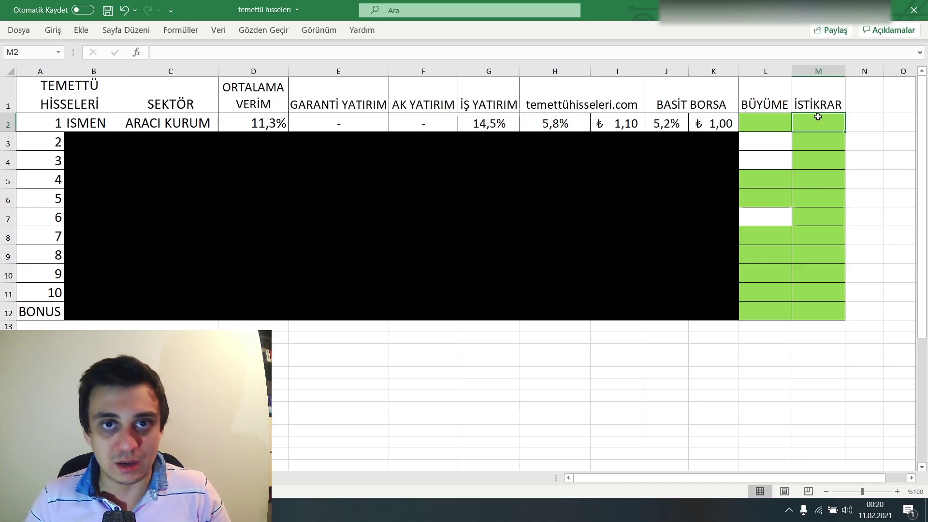
- Switch to the ISMEN page on Fintables, examine the quarterly net profit chart, and return to the Excel workbook
{"action": "key", "text": "alt+Tab"}
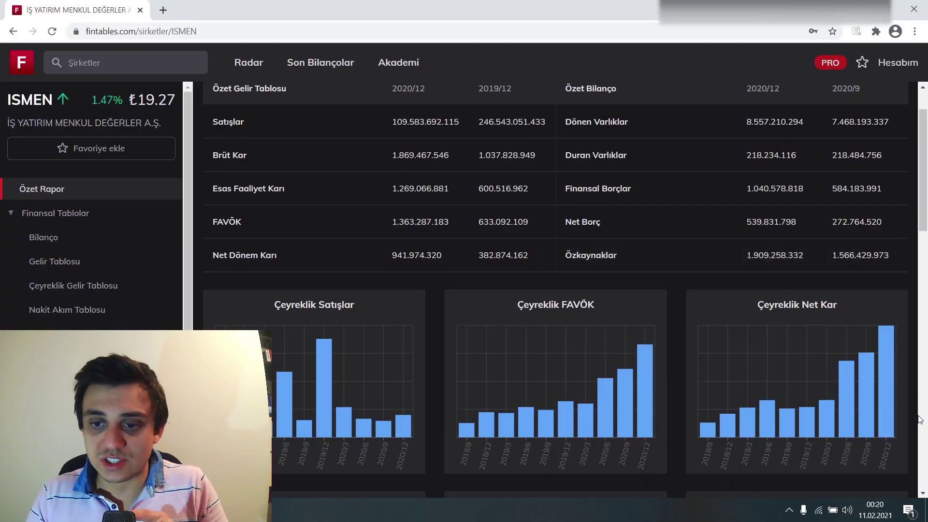
{"action": "mouse_move", "coordinate": [891, 344]}
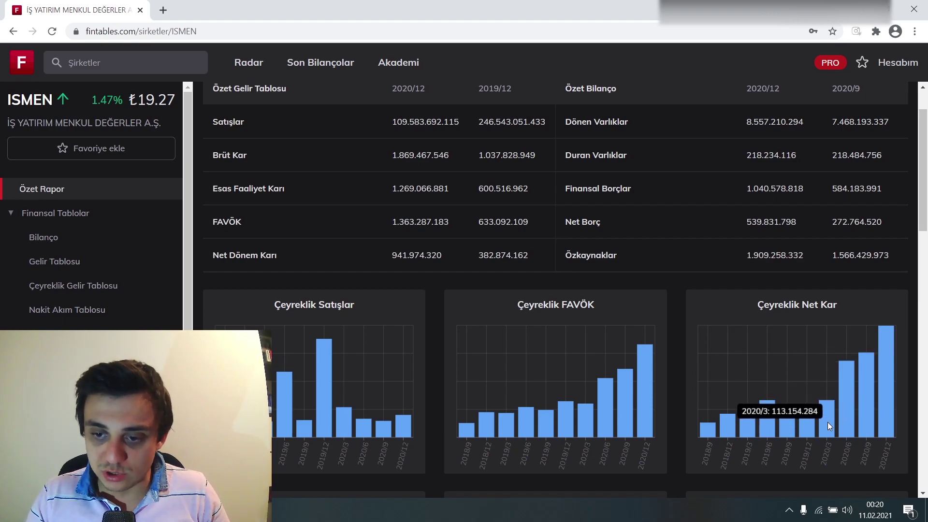
{"action": "mouse_move", "coordinate": [892, 371]}
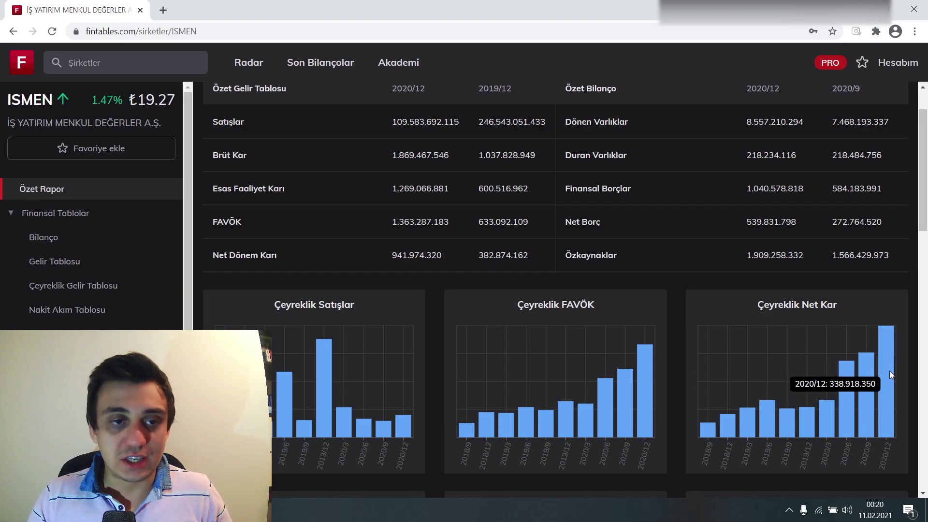
{"action": "key", "text": "alt+Tab"}
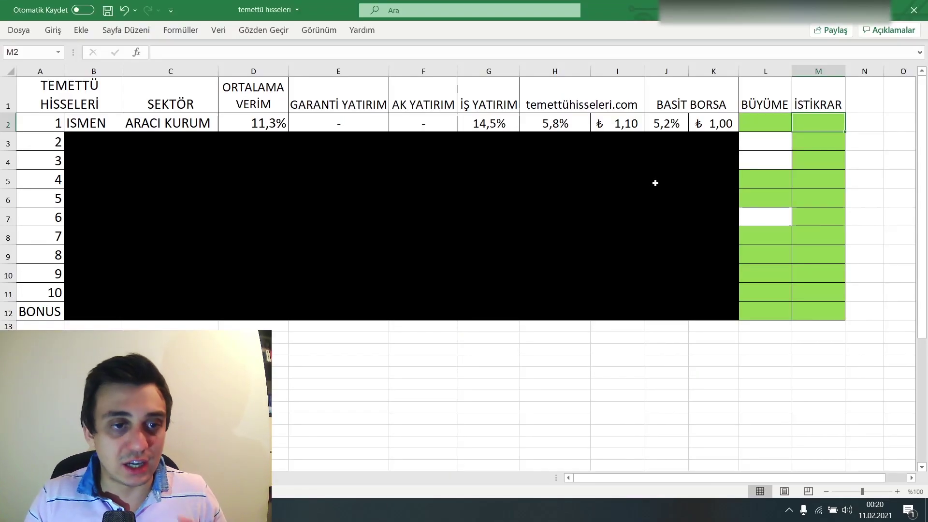
- Reveal the second stock's blacked-out data in cells B3:K3
{"action": "left_click_drag", "start_coordinate": [705, 145], "coordinate": [92, 142]}
{"action": "left_click", "coordinate": [440, 252]}
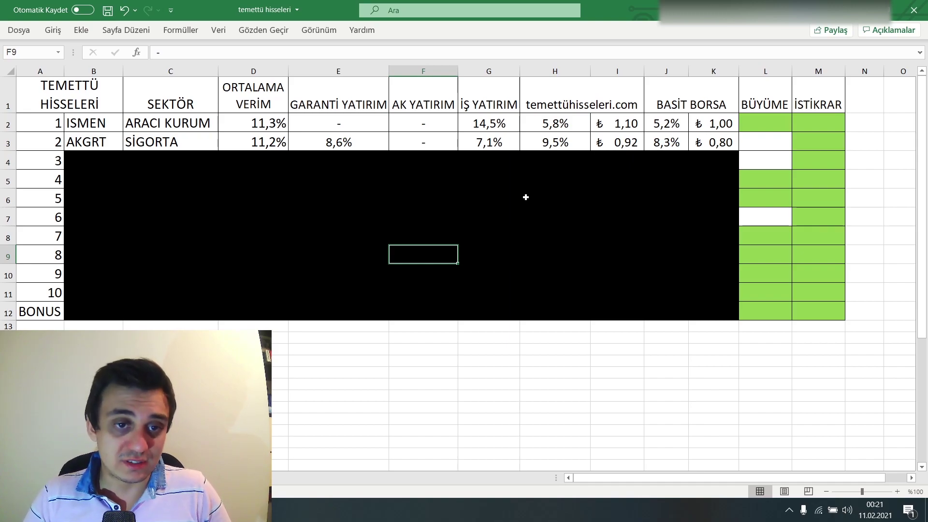
- Examine AKGRT's average yield, the broker and website dividend forecasts, and its İSTİKRAR rating
{"action": "left_click", "coordinate": [252, 142]}
{"action": "left_click", "coordinate": [350, 140]}
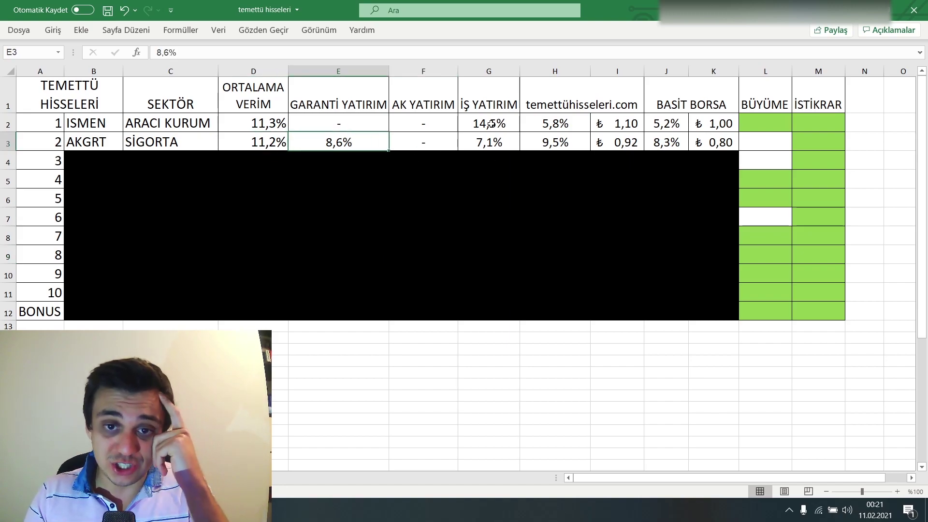
{"action": "left_click", "coordinate": [505, 146]}
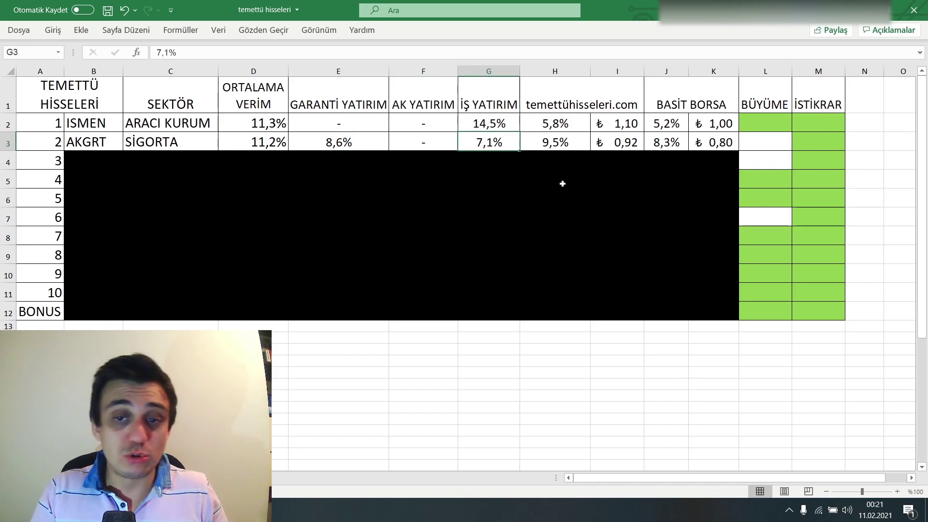
{"action": "left_click", "coordinate": [622, 143]}
{"action": "left_click", "coordinate": [572, 145]}
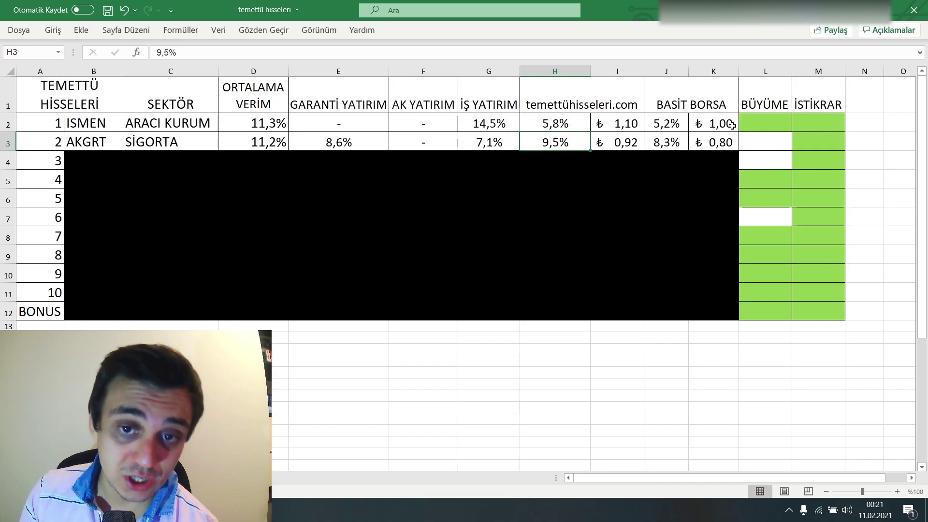
{"action": "left_click", "coordinate": [729, 149]}
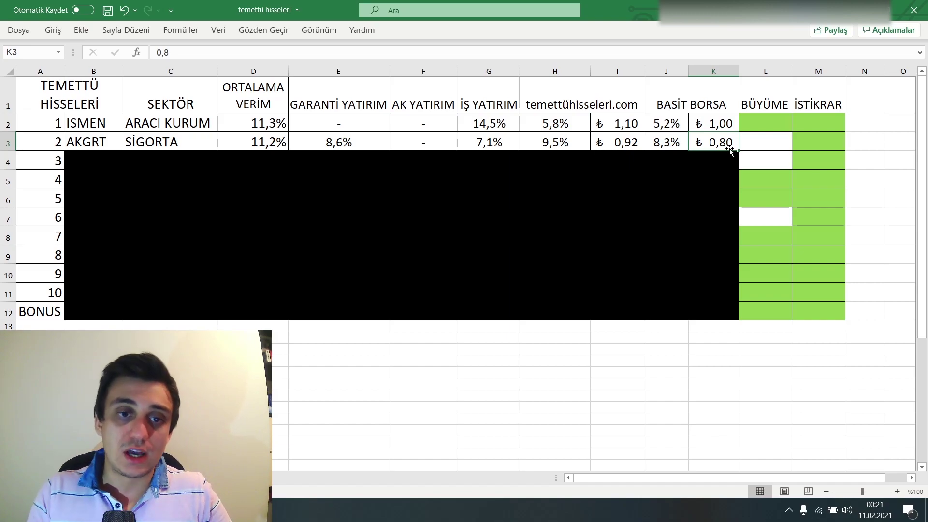
{"action": "left_click", "coordinate": [268, 144]}
{"action": "left_click", "coordinate": [805, 145]}
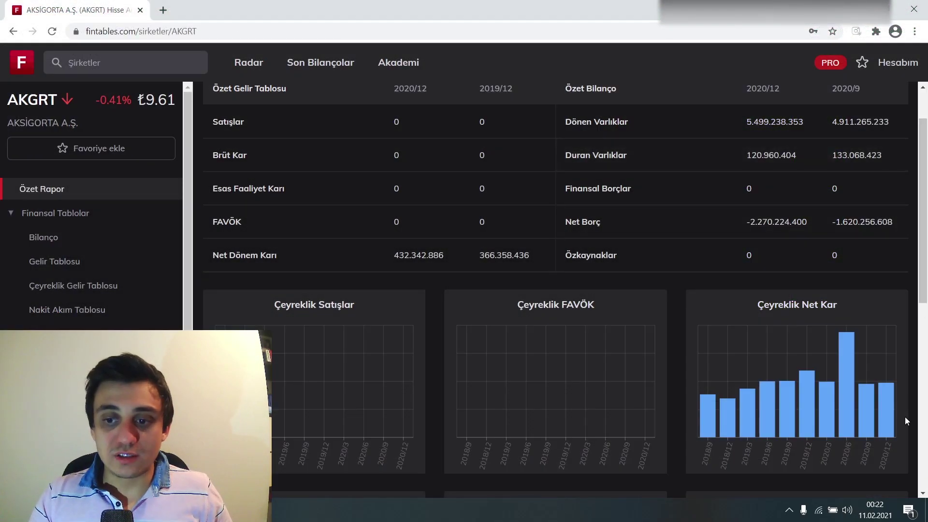
- On AKGRT's Fintables page, examine the quarterly net profit chart, the annual net profit figures and the net debt
{"action": "mouse_move", "coordinate": [890, 385]}
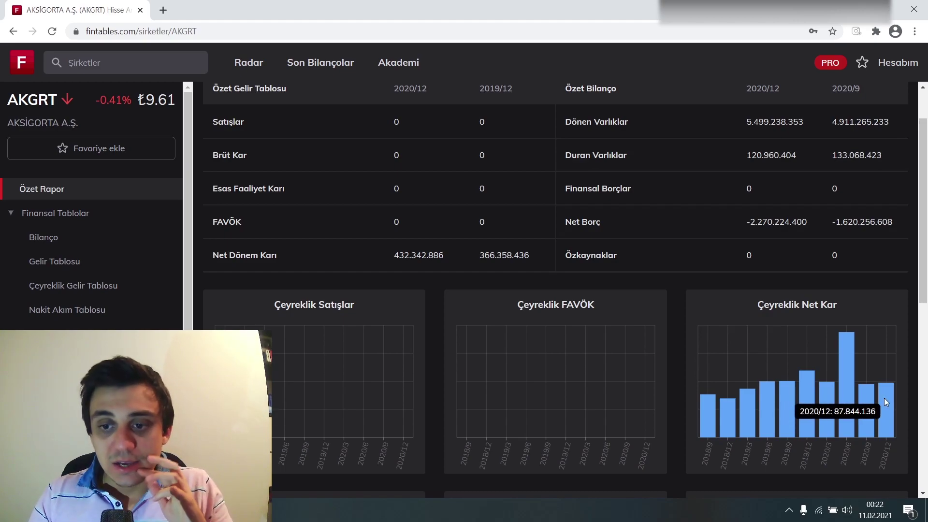
{"action": "mouse_move", "coordinate": [850, 390]}
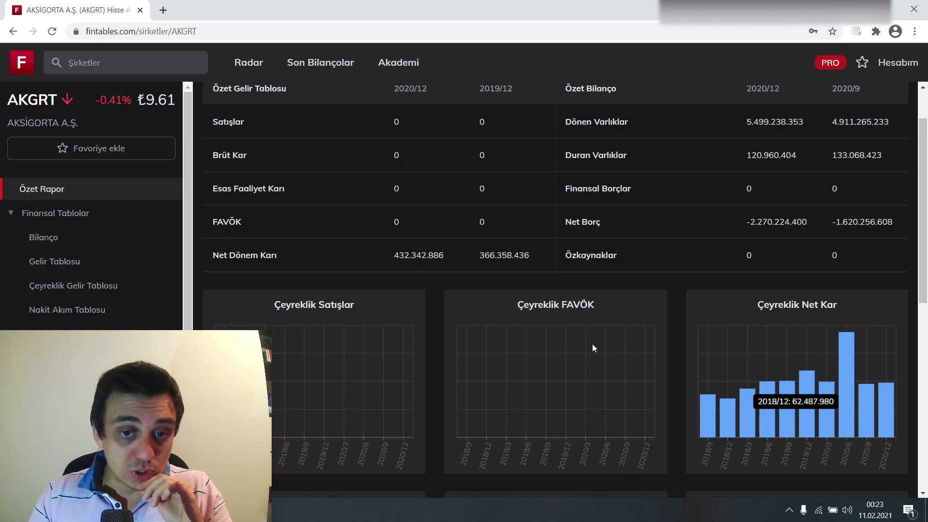
{"action": "left_click_drag", "start_coordinate": [536, 260], "coordinate": [396, 256]}
{"action": "left_click", "coordinate": [481, 261]}
{"action": "left_click", "coordinate": [390, 256]}
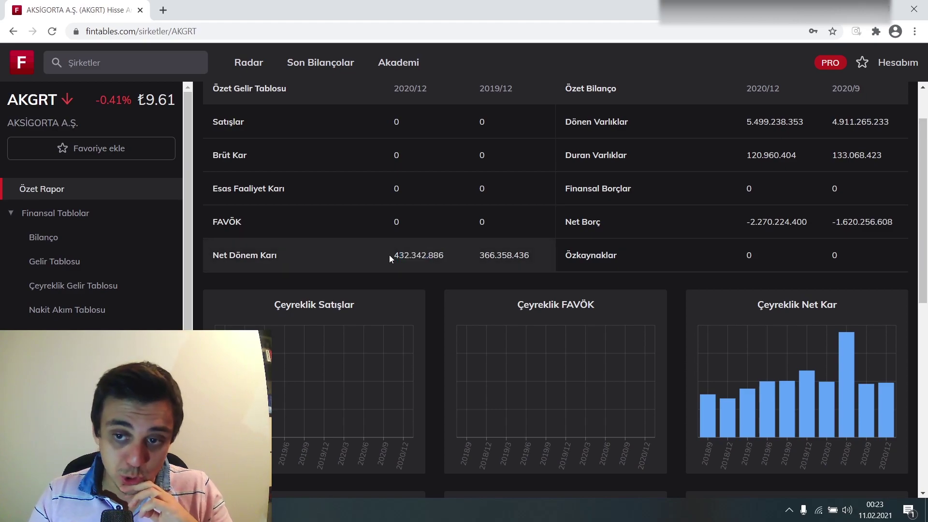
{"action": "left_click_drag", "start_coordinate": [822, 221], "coordinate": [747, 223]}
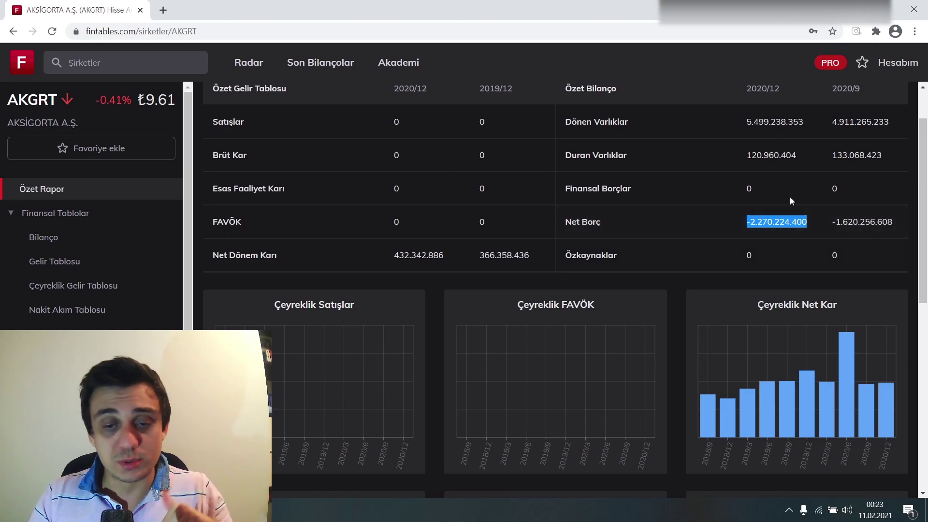
{"action": "left_click", "coordinate": [822, 223]}
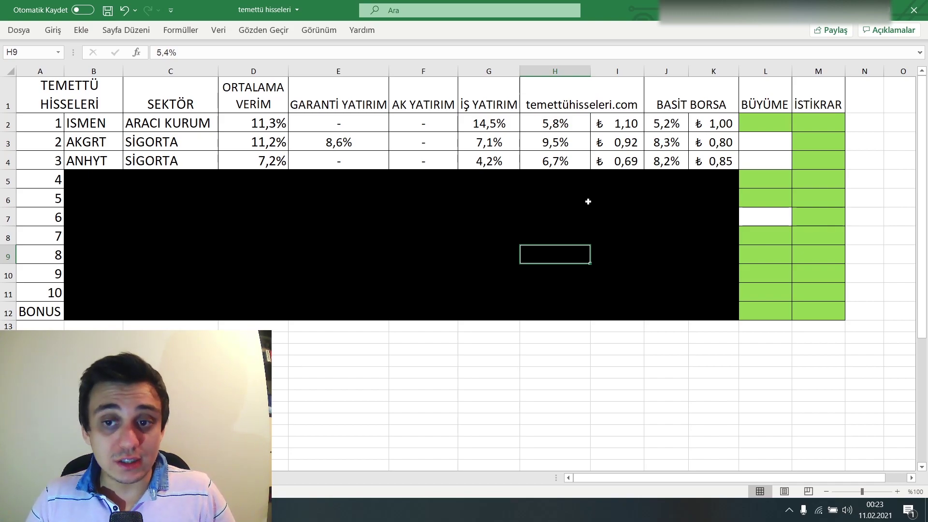
- Back in the Excel workbook, examine ANHYT's İSTİKRAR rating, average yield and temettühisseleri.com forecasts
{"action": "left_click", "coordinate": [820, 165]}
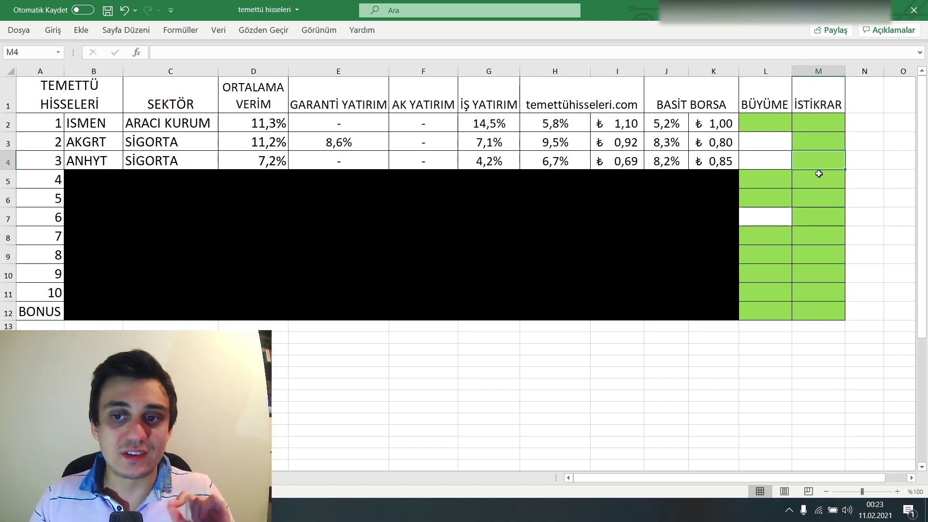
{"action": "left_click", "coordinate": [246, 165]}
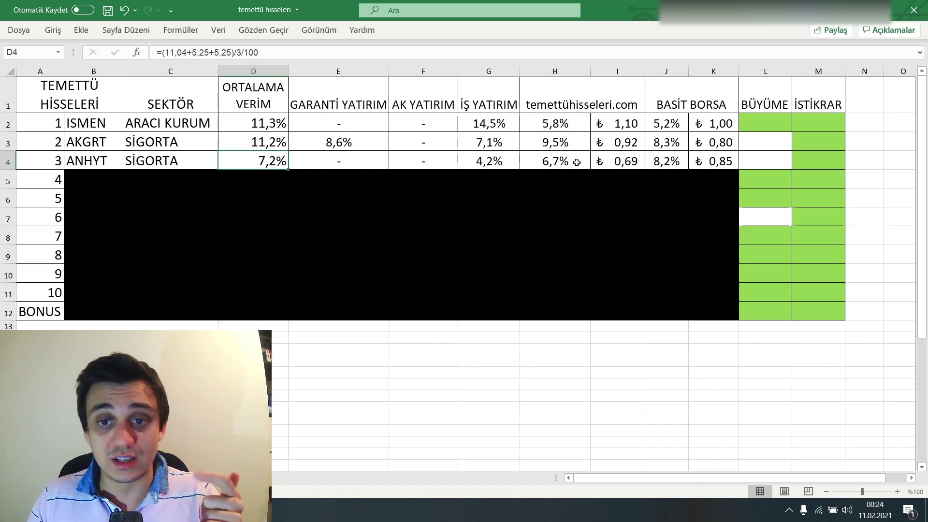
{"action": "left_click", "coordinate": [621, 162]}
{"action": "left_click", "coordinate": [550, 163]}
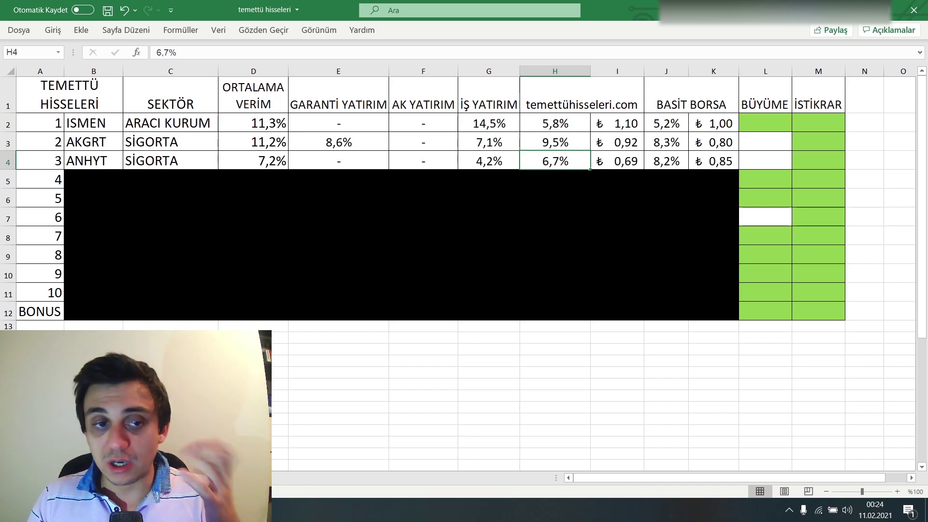
- Switch to the ANHYT page on Fintables and examine its annual net profit figures and 2020/12 net debt
{"action": "key", "text": "alt+Tab"}
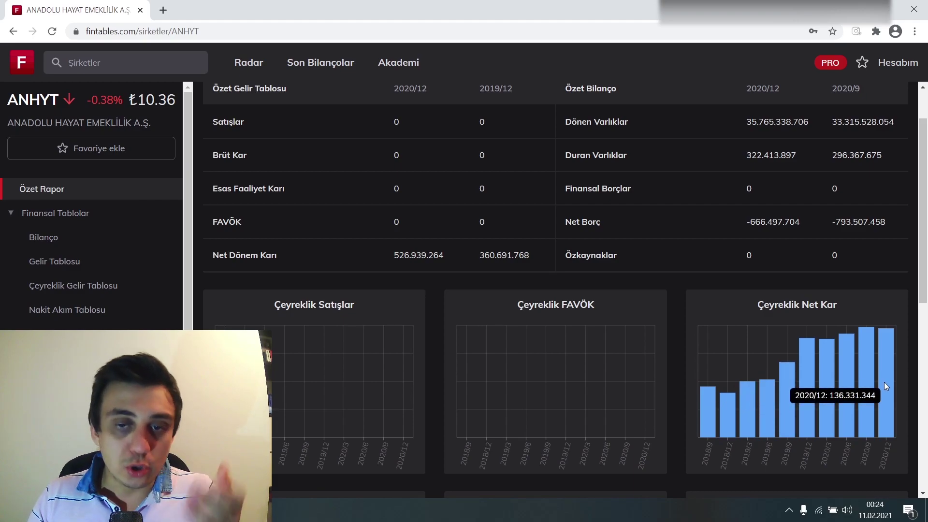
{"action": "left_click_drag", "start_coordinate": [556, 257], "coordinate": [476, 259]}
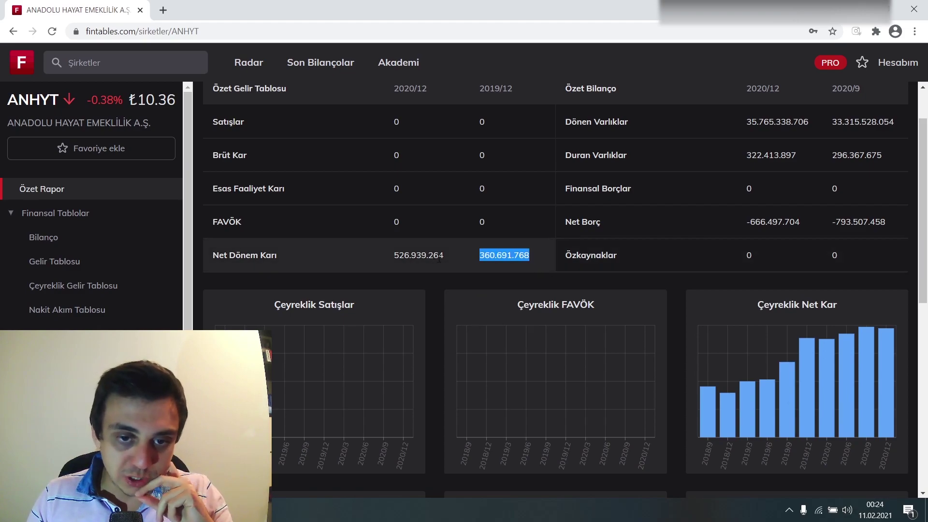
{"action": "left_click", "coordinate": [356, 262]}
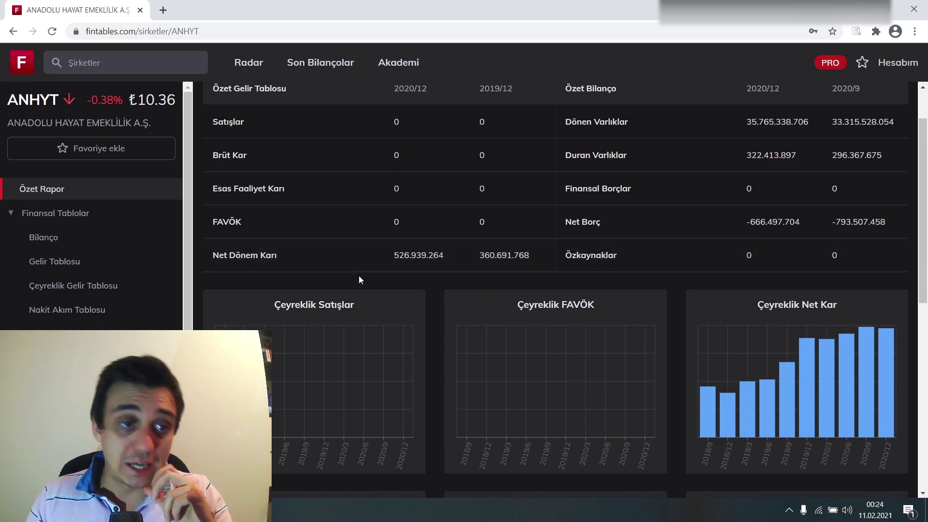
{"action": "left_click_drag", "start_coordinate": [782, 223], "coordinate": [719, 222]}
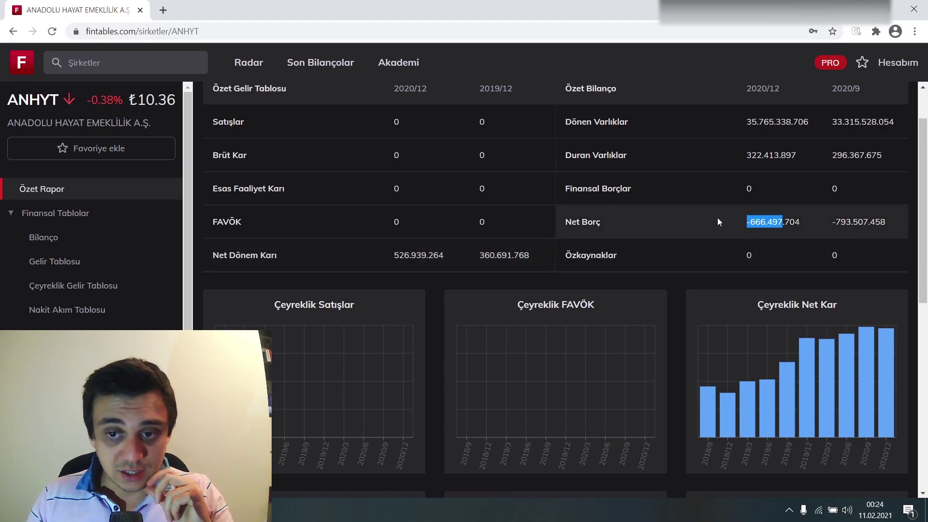
{"action": "left_click", "coordinate": [718, 217]}
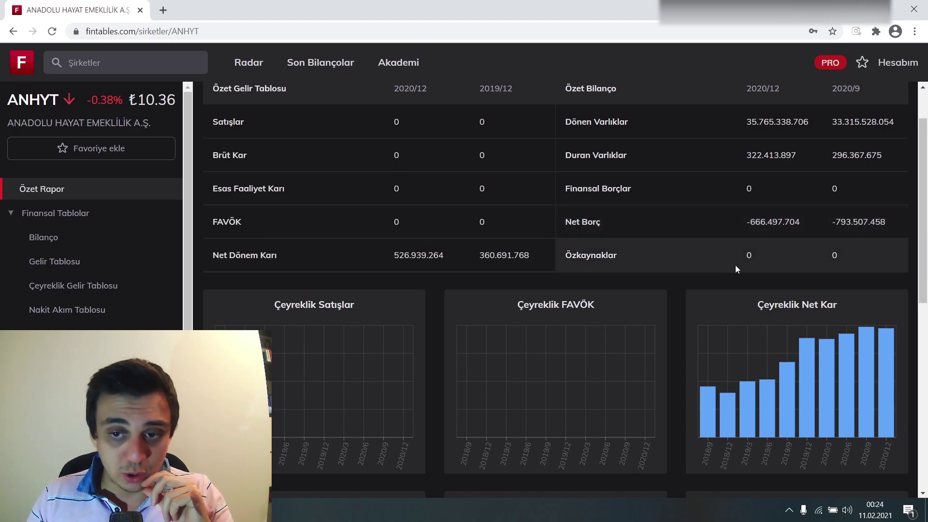
{"action": "left_click_drag", "start_coordinate": [801, 222], "coordinate": [756, 222]}
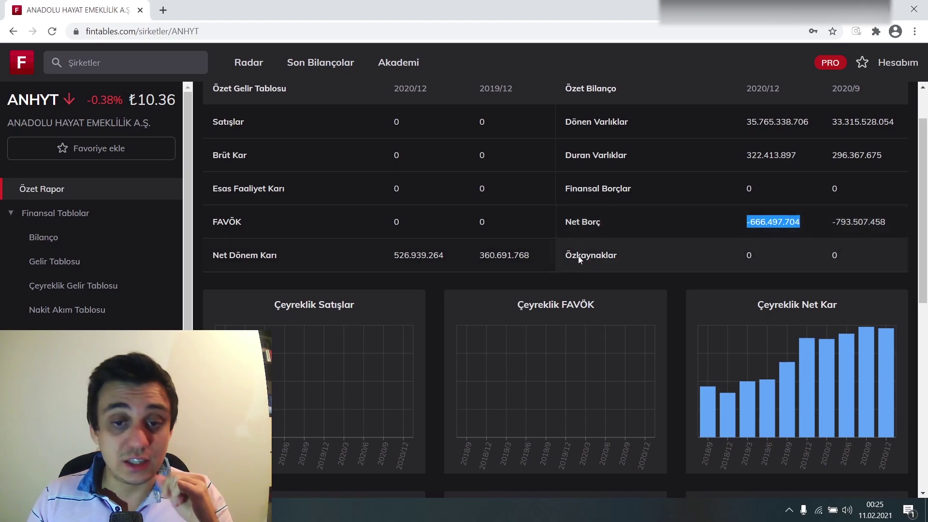
{"action": "scroll", "coordinate": [477, 276], "scroll_direction": "up", "scroll_amount": 1}
{"action": "scroll", "coordinate": [402, 326], "scroll_direction": "down", "scroll_amount": 1}
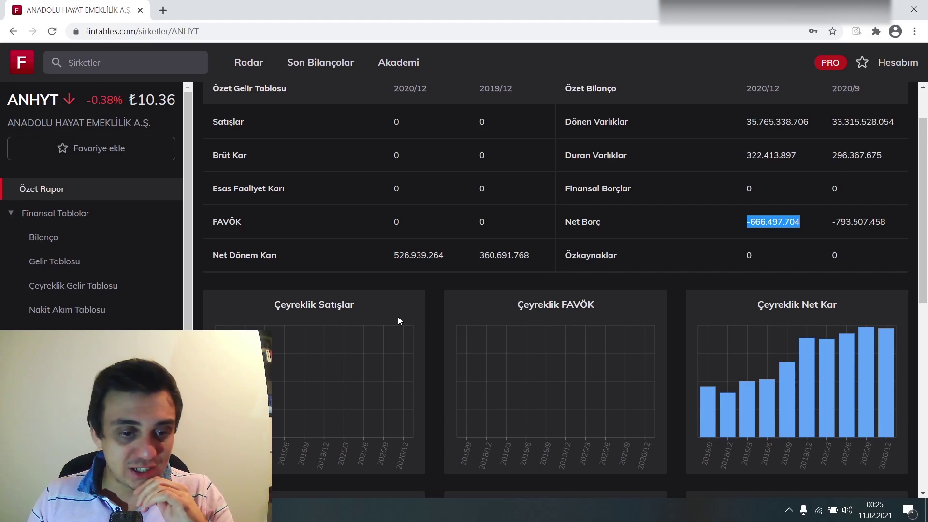
- Back in the Excel workbook, examine EREGL's average yield, the broker and website dividend forecasts, and its BÜYÜME and İSTİKRAR ratings
{"action": "key", "text": "alt+Tab"}
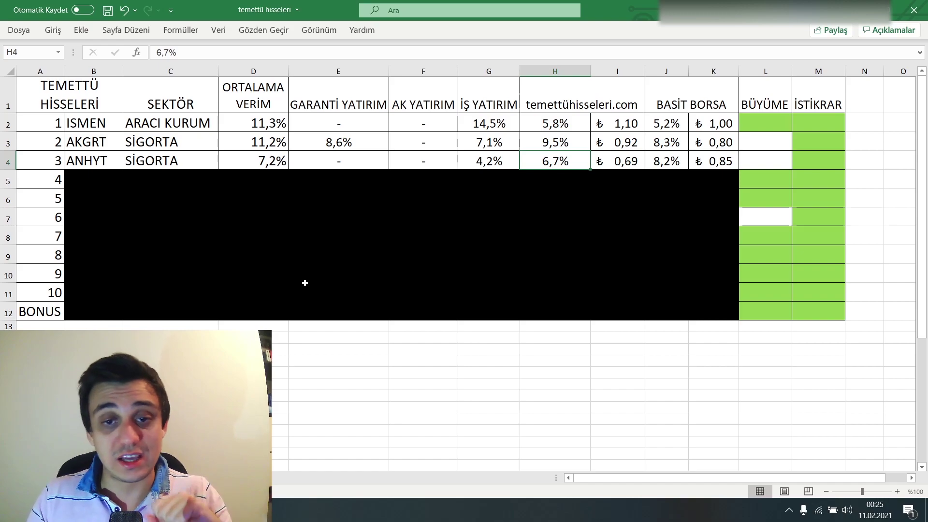
{"action": "left_click", "coordinate": [213, 231]}
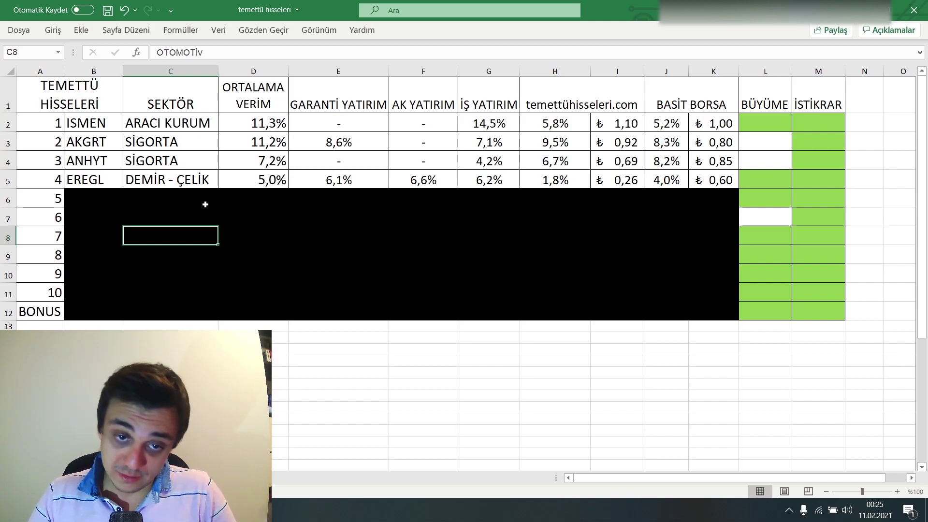
{"action": "left_click", "coordinate": [323, 183]}
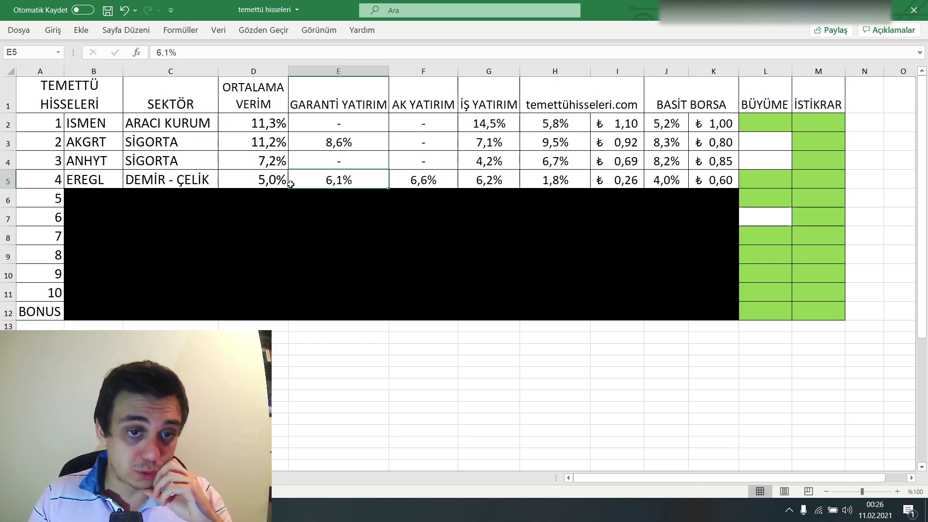
{"action": "left_click", "coordinate": [271, 182]}
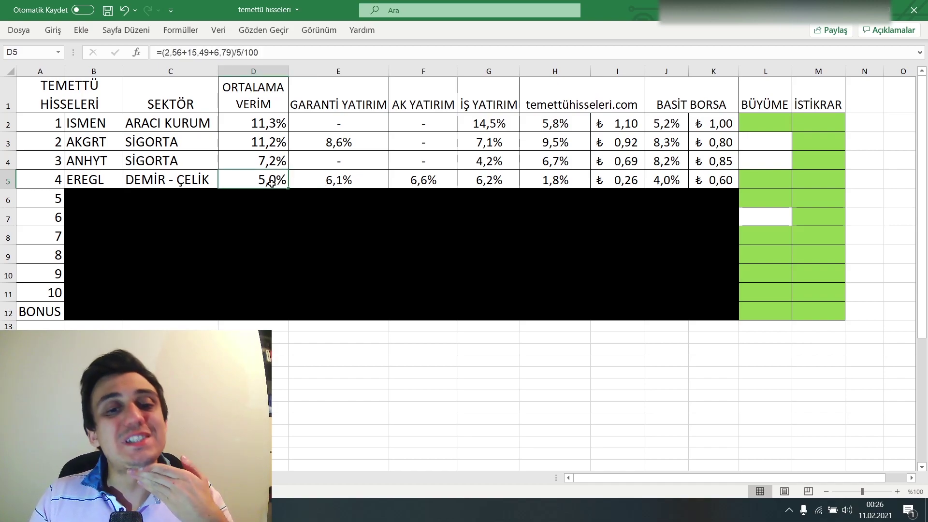
{"action": "left_click", "coordinate": [345, 184]}
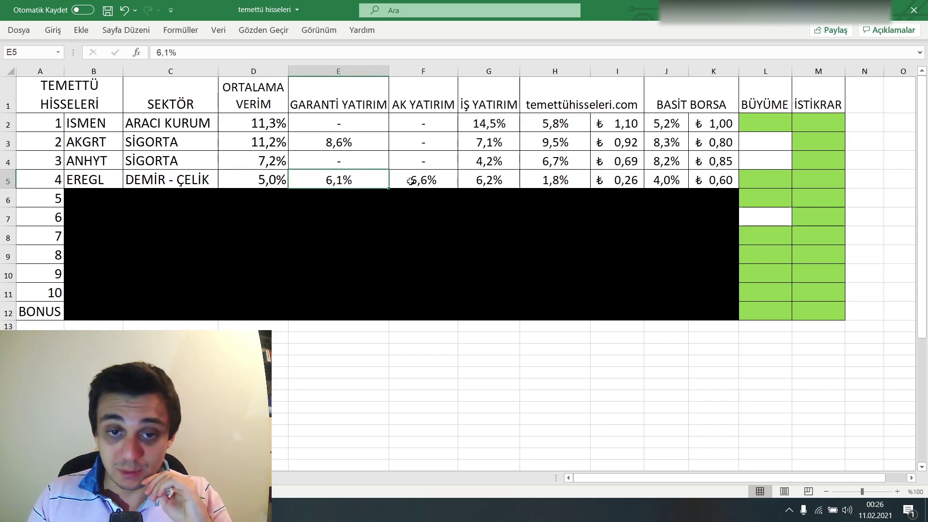
{"action": "left_click", "coordinate": [503, 183]}
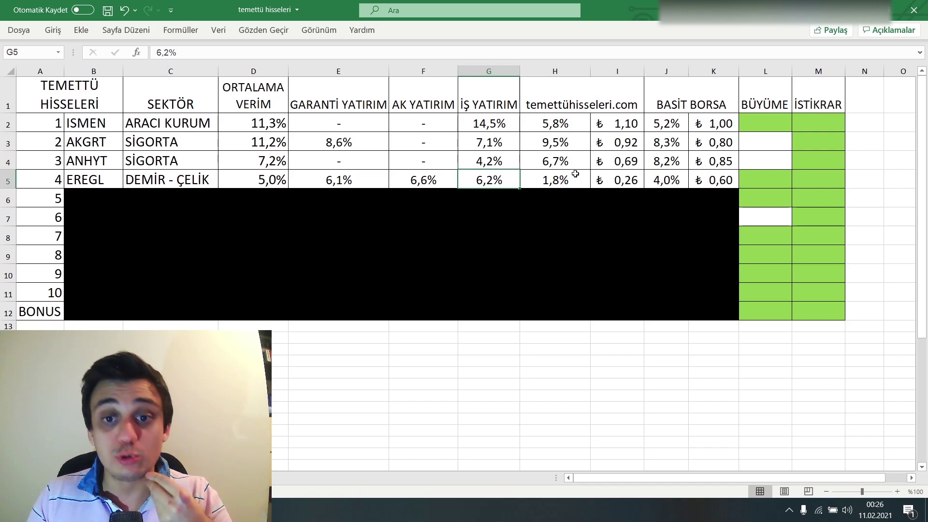
{"action": "left_click", "coordinate": [632, 187]}
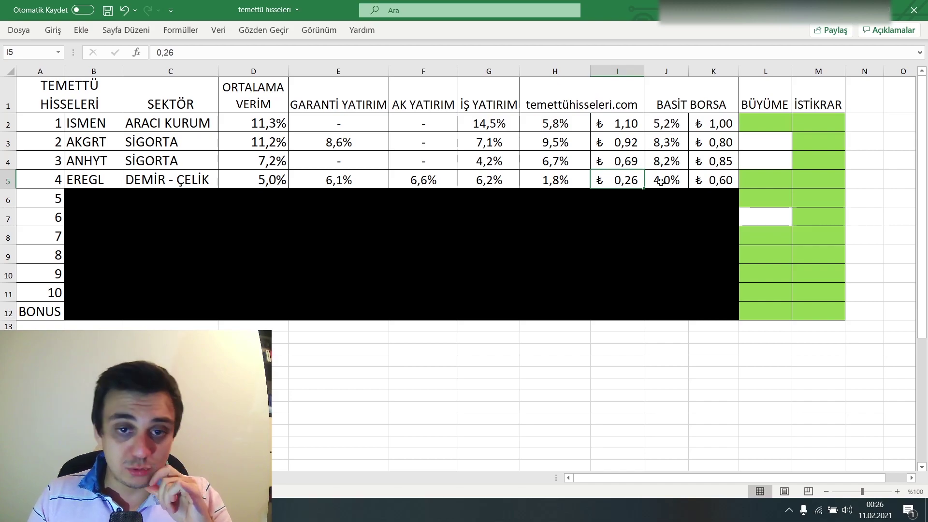
{"action": "left_click", "coordinate": [812, 188]}
{"action": "left_click", "coordinate": [788, 183]}
{"action": "left_click", "coordinate": [807, 183]}
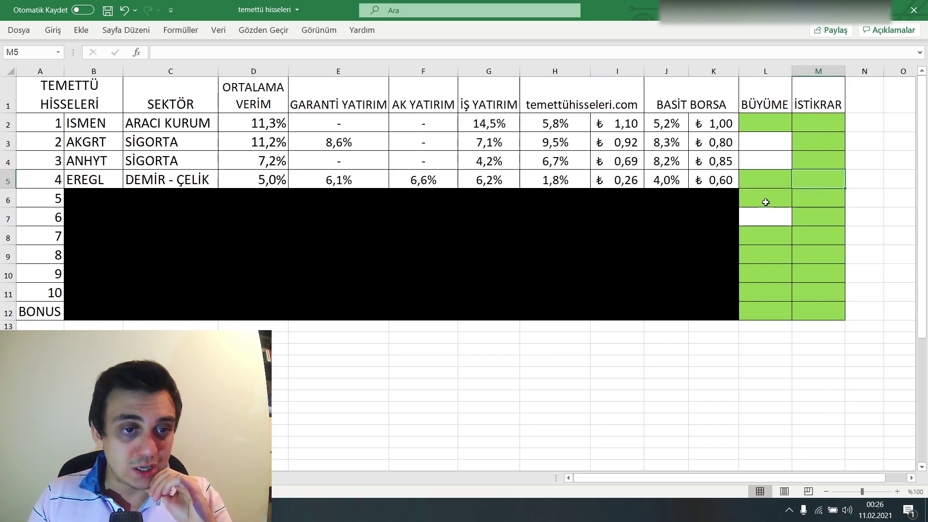
- Switch to the EREGL page on Fintables and examine its quarterly net profit chart, the 2020/9 and 2019/9 net profit figures and the net debt
{"action": "key", "text": "alt+Tab"}
{"action": "scroll", "coordinate": [898, 299], "scroll_direction": "up", "scroll_amount": 4}
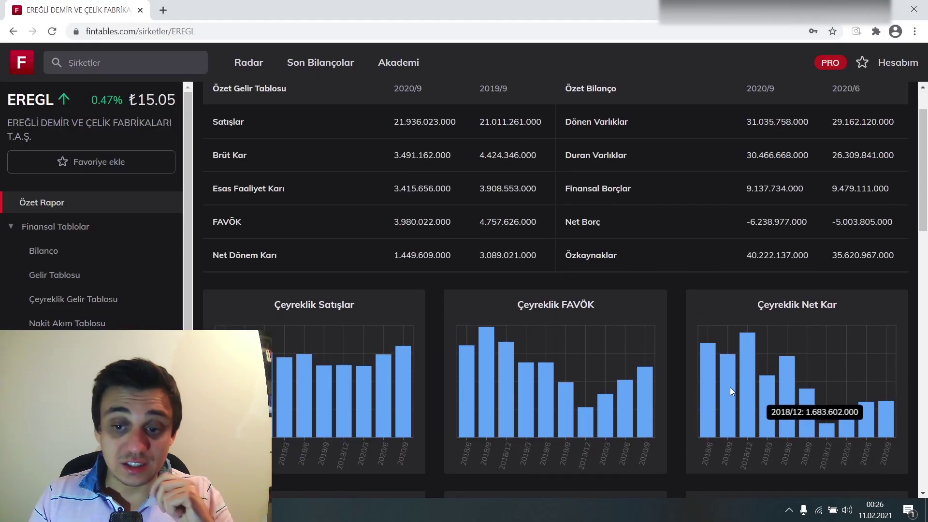
{"action": "mouse_move", "coordinate": [773, 376]}
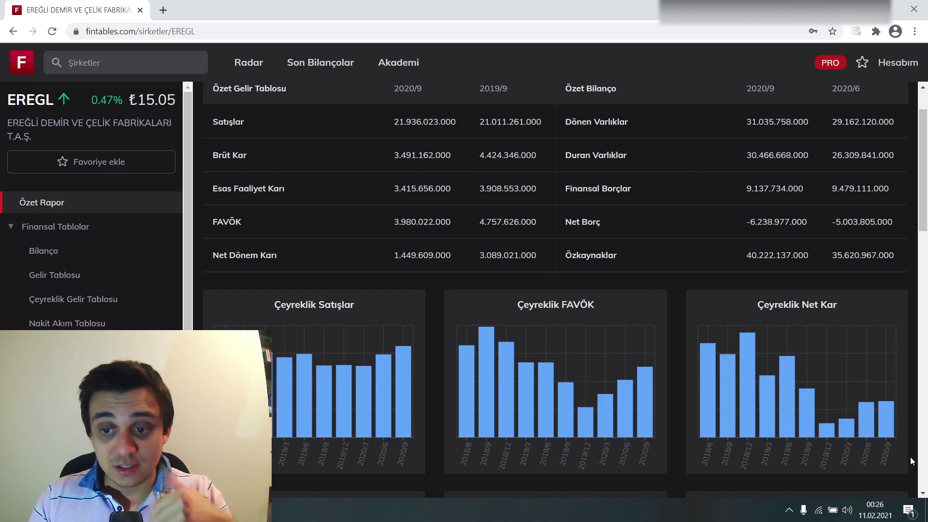
{"action": "left_click_drag", "start_coordinate": [538, 256], "coordinate": [407, 257]}
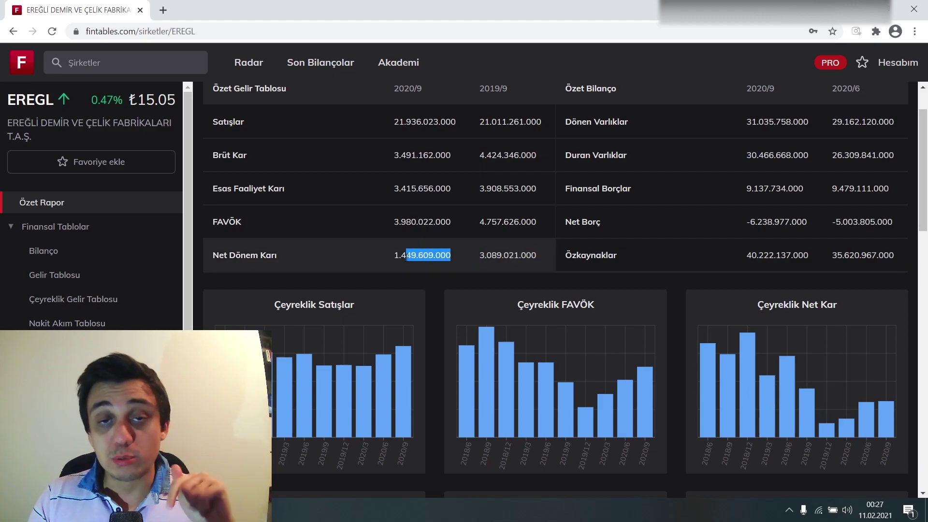
{"action": "left_click", "coordinate": [353, 288]}
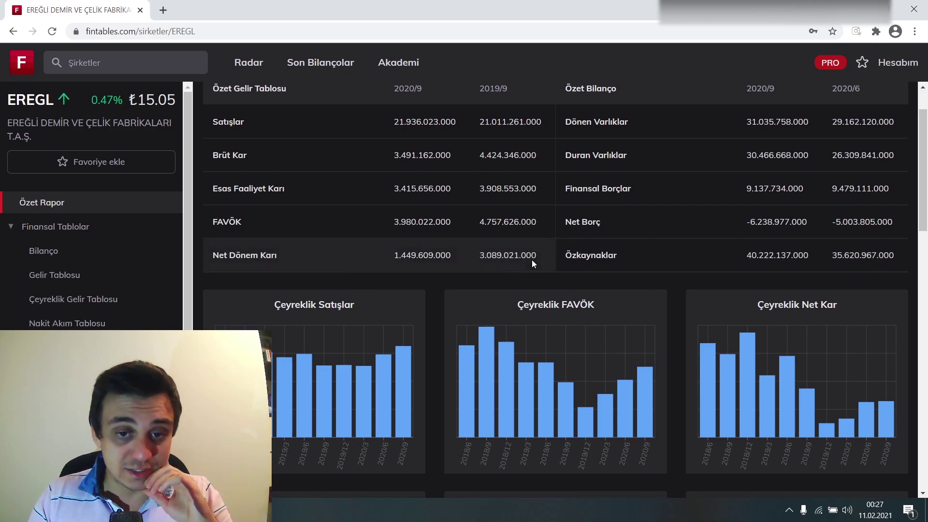
{"action": "left_click_drag", "start_coordinate": [536, 255], "coordinate": [457, 260]}
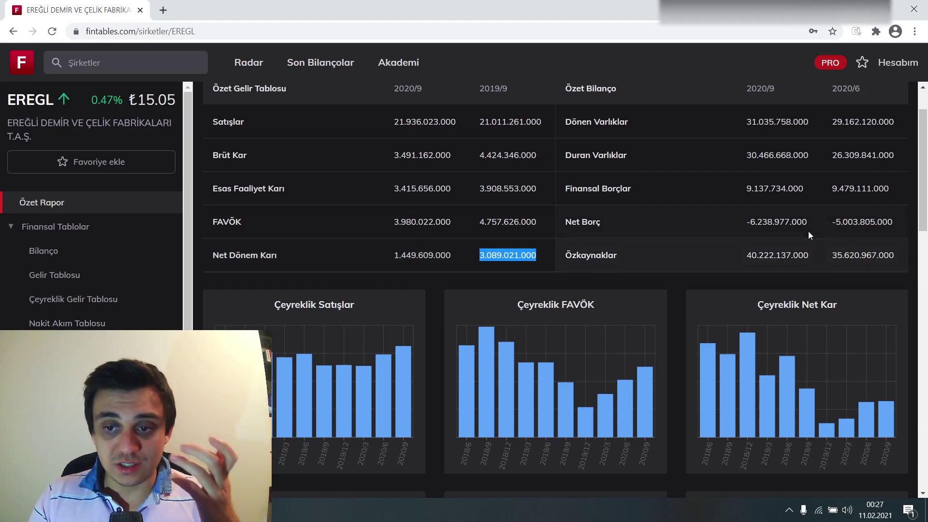
{"action": "left_click_drag", "start_coordinate": [809, 231], "coordinate": [710, 227]}
- Return to the Excel workbook, recheck EREGL's temettühisseleri.com yield, and examine VESBE's average yield and its broker and website dividend forecasts
{"action": "key", "text": "alt+Tab"}
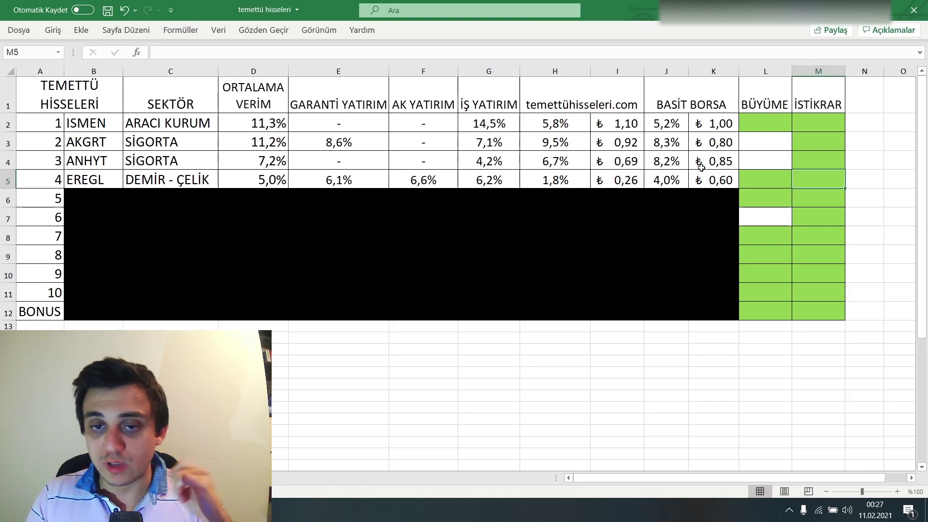
{"action": "left_click", "coordinate": [550, 181]}
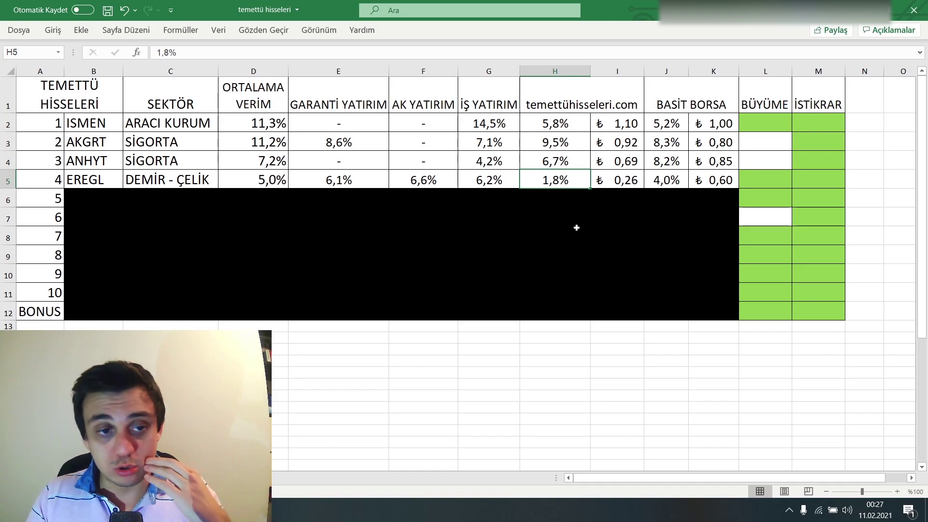
{"action": "left_click", "coordinate": [582, 274]}
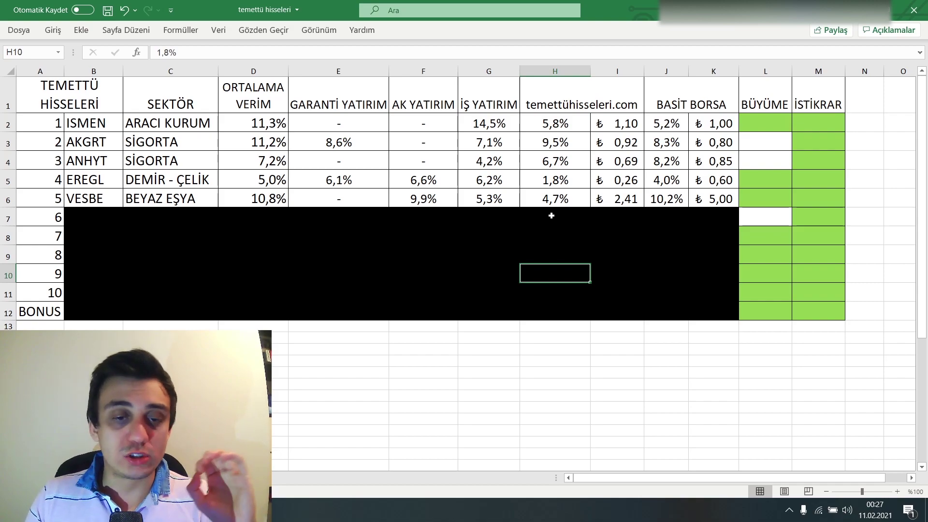
{"action": "left_click", "coordinate": [257, 197]}
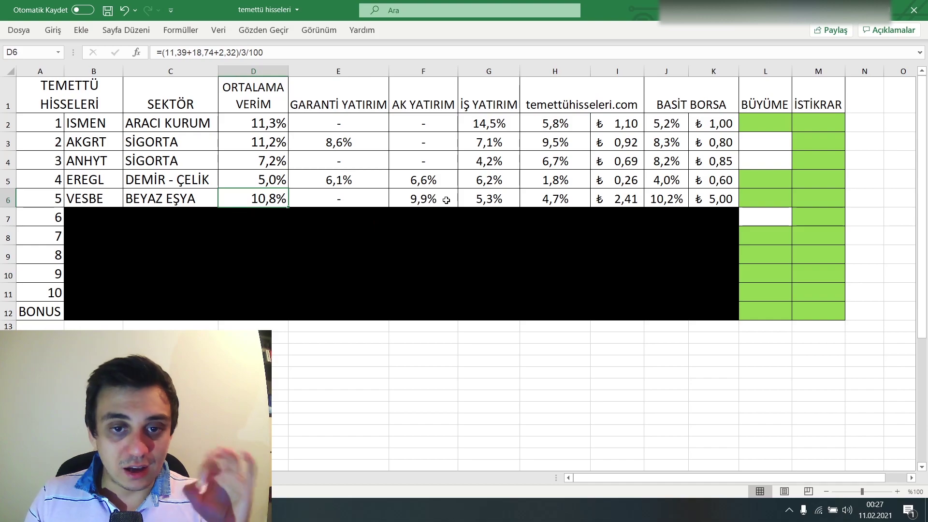
{"action": "left_click", "coordinate": [502, 204]}
{"action": "left_click", "coordinate": [584, 202]}
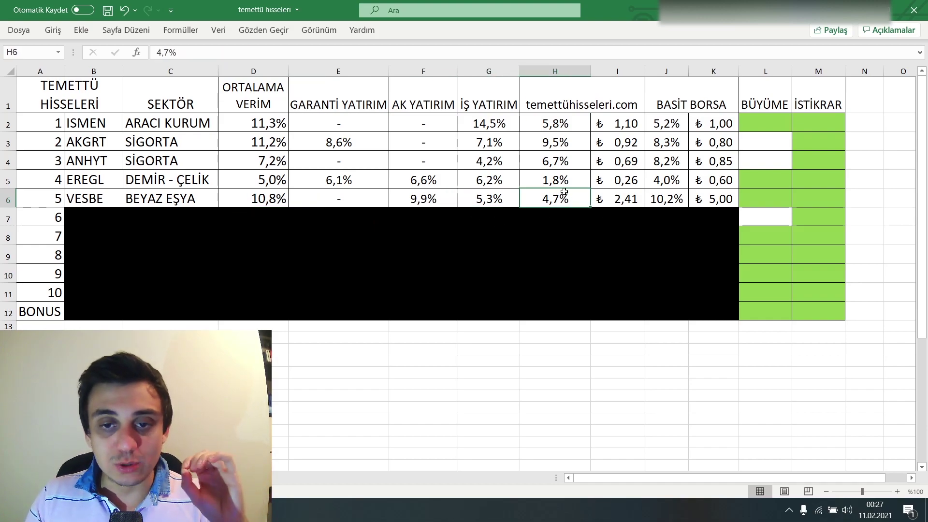
{"action": "left_click", "coordinate": [632, 201]}
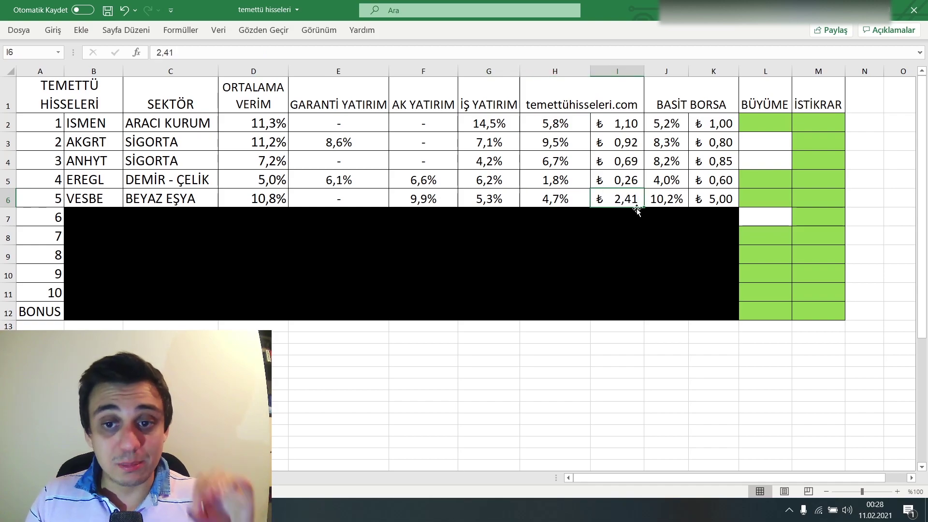
{"action": "left_click", "coordinate": [550, 192]}
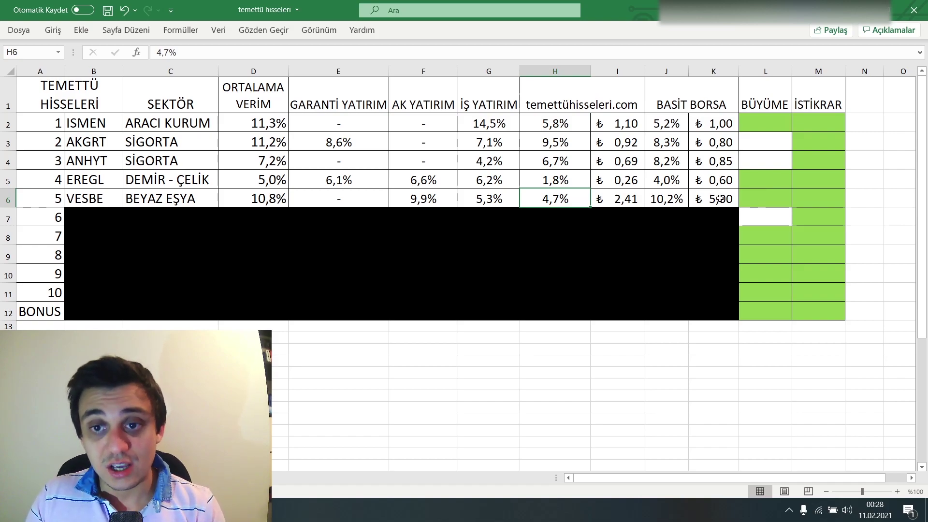
{"action": "left_click", "coordinate": [676, 197]}
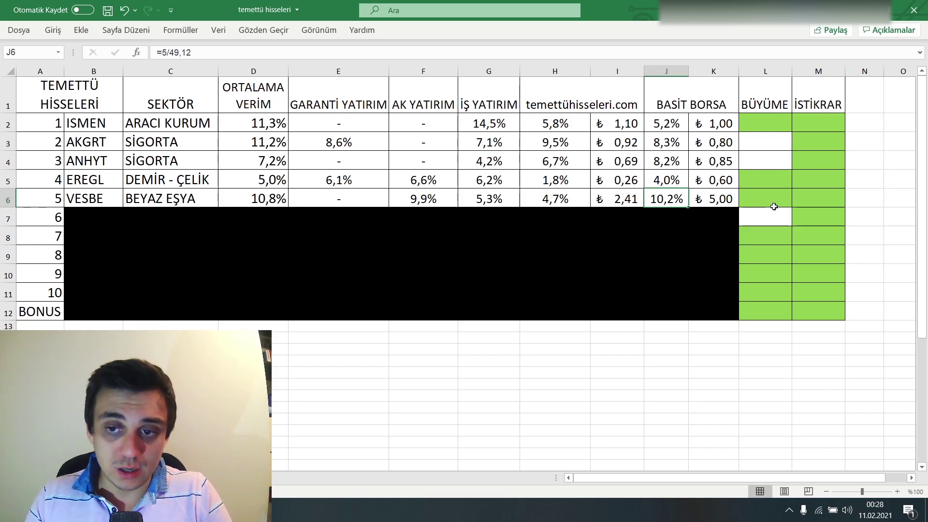
- Examine VESBE's BÜYÜME and İSTİKRAR ratings, and recheck its average yield and Garanti Yatırım entry
{"action": "left_click", "coordinate": [760, 198]}
{"action": "left_click", "coordinate": [802, 200]}
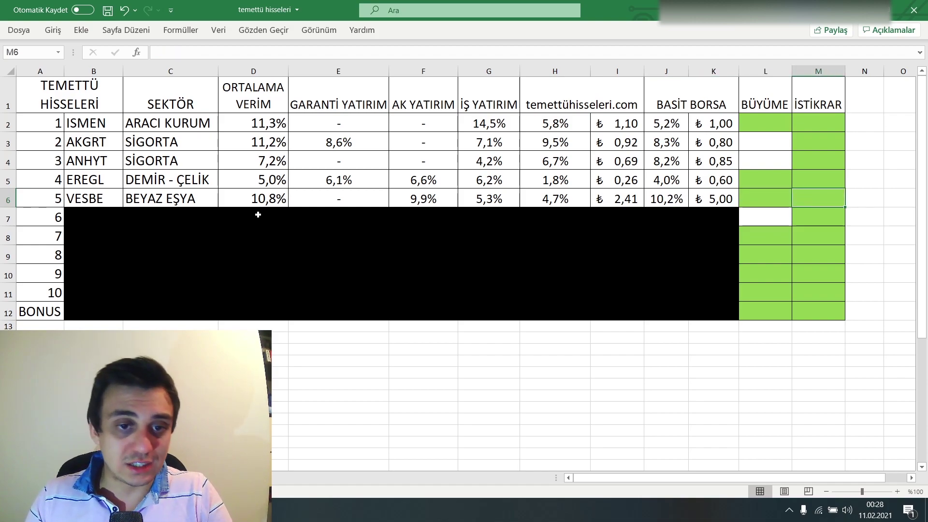
{"action": "left_click", "coordinate": [250, 193]}
{"action": "left_click", "coordinate": [335, 195]}
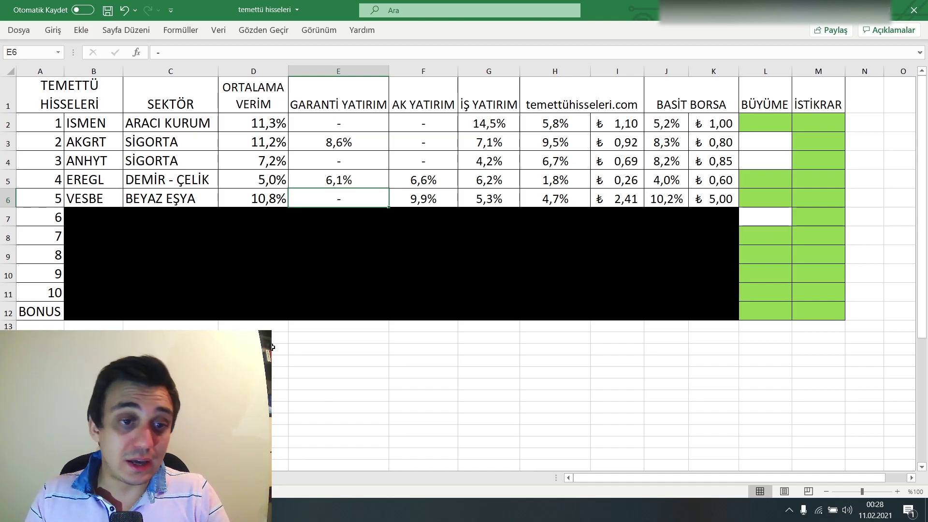
- Switch to the VESBE page on Fintables and examine its quarterly net profit chart and the 2020/9 net profit compared with 2019/9
{"action": "key", "text": "alt+Tab"}
{"action": "scroll", "coordinate": [861, 216], "scroll_direction": "down", "scroll_amount": 1}
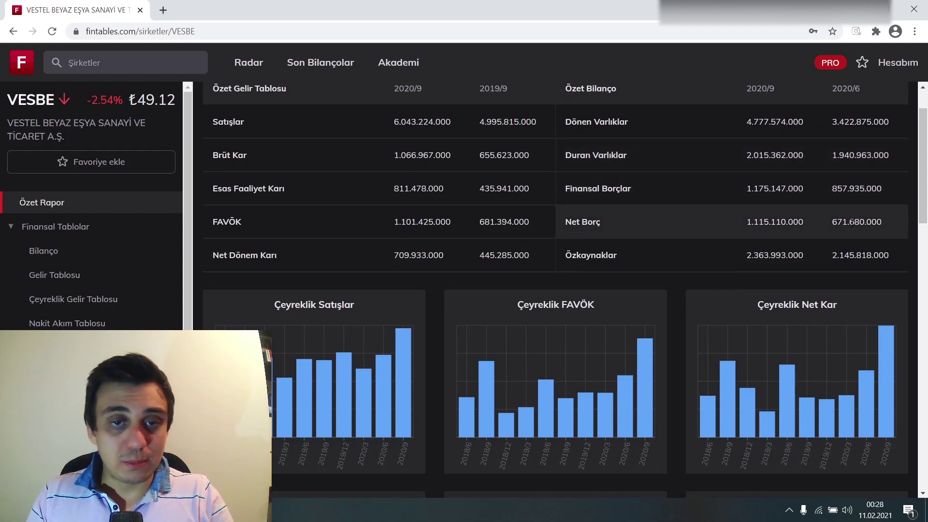
{"action": "mouse_move", "coordinate": [829, 413]}
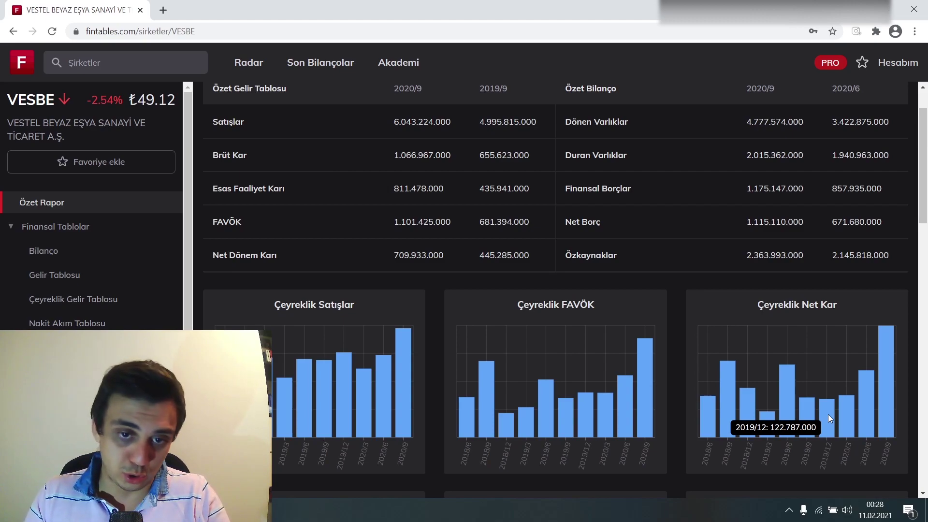
{"action": "left_click_drag", "start_coordinate": [520, 250], "coordinate": [389, 263]}
{"action": "left_click", "coordinate": [373, 260]}
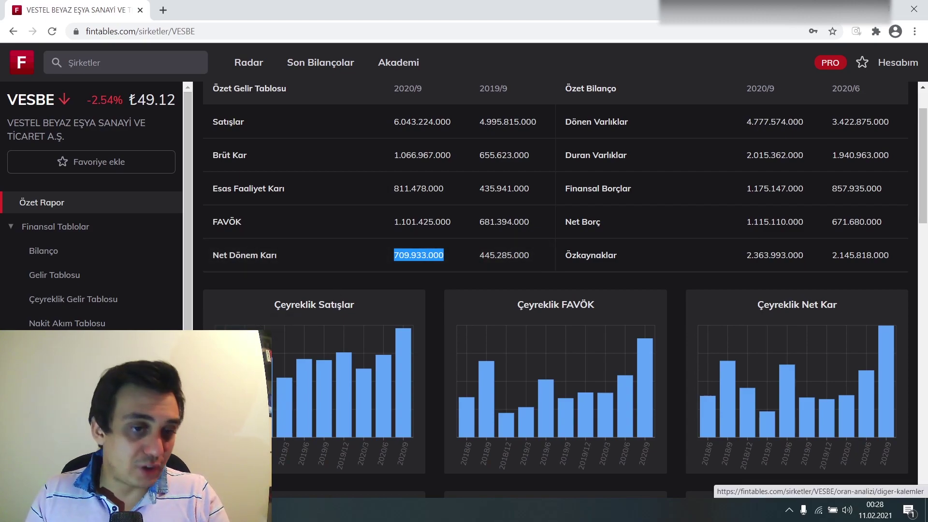
- Back in the Excel workbook, examine ALGYO's average yield, its temettühisseleri.com forecasts, and its BÜYÜME and İSTİKRAR ratings
{"action": "key", "text": "alt+Tab"}
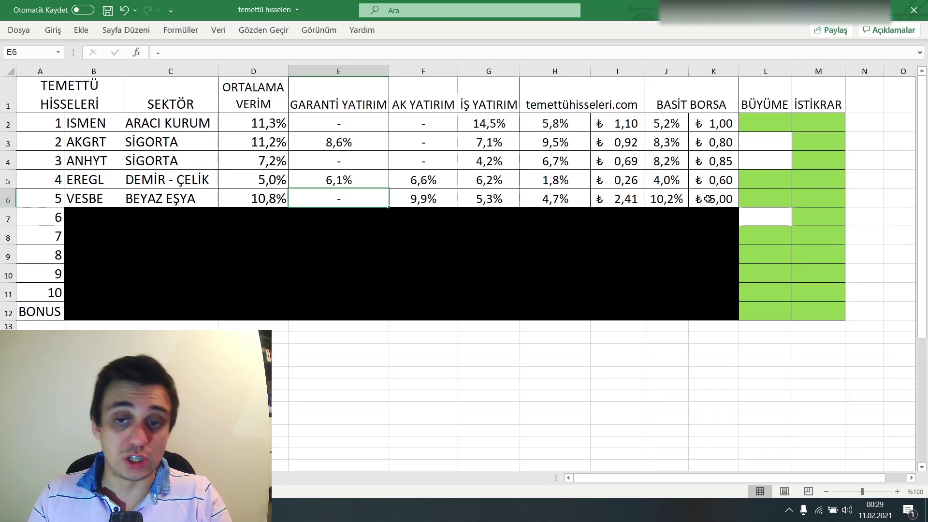
{"action": "key", "text": "Down"}
{"action": "key", "text": "Down"}
{"action": "key", "text": "Down"}
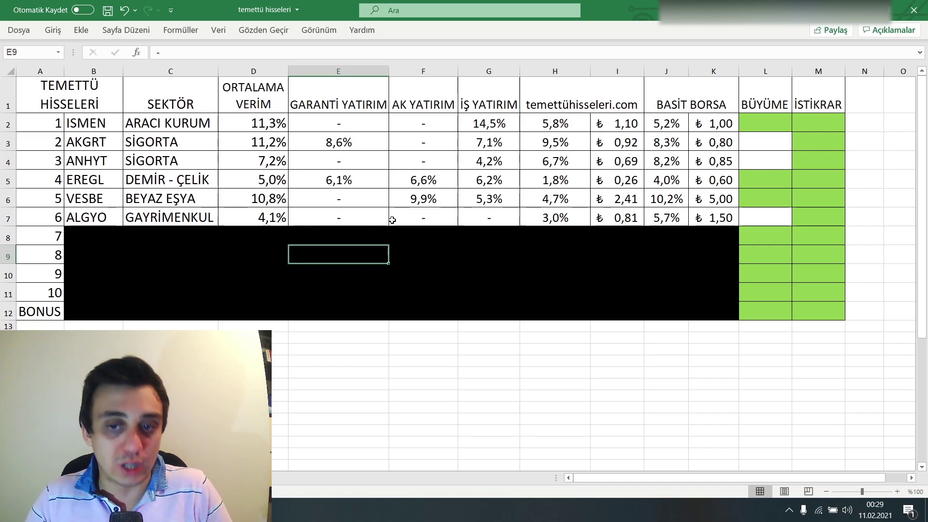
{"action": "left_click", "coordinate": [267, 217]}
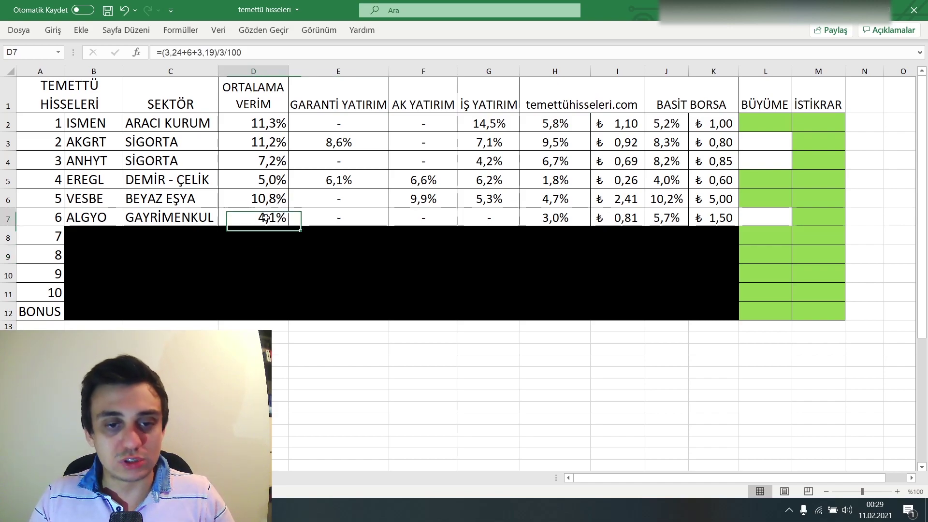
{"action": "left_click", "coordinate": [551, 222]}
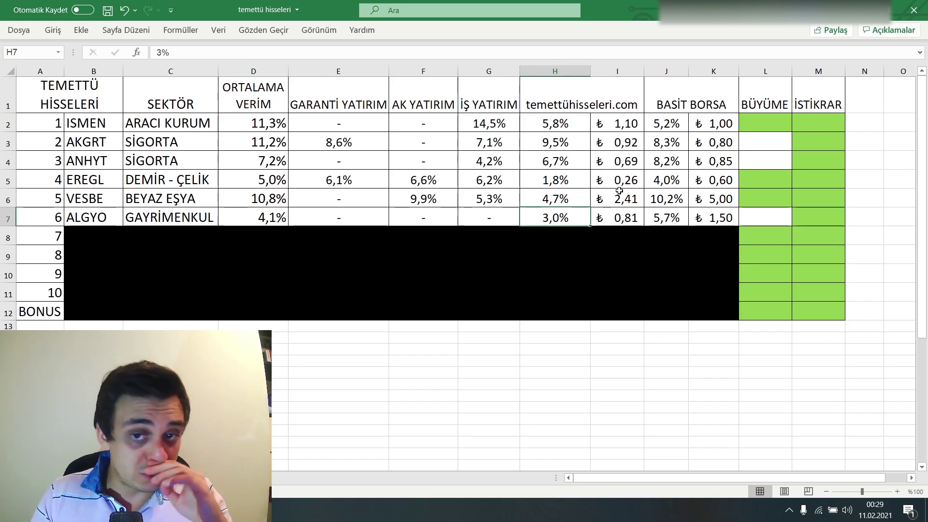
{"action": "left_click", "coordinate": [635, 219]}
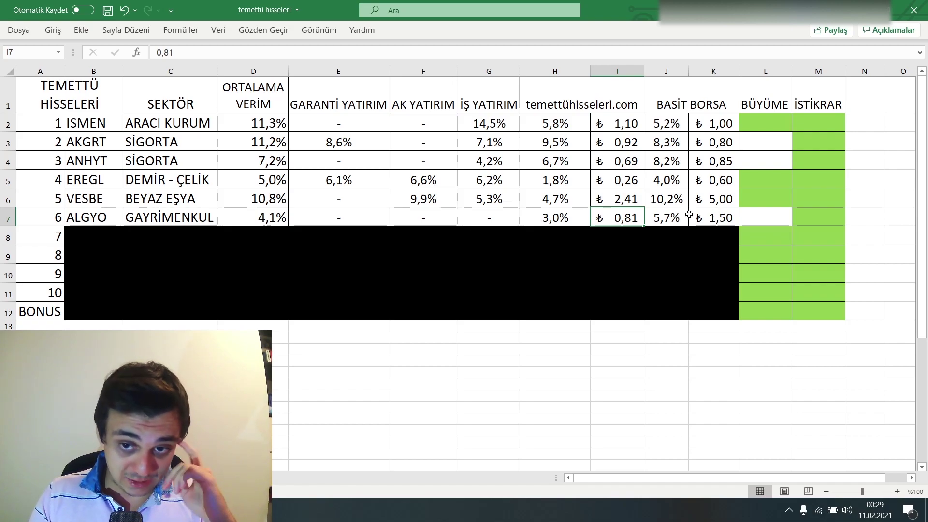
{"action": "left_click", "coordinate": [766, 222]}
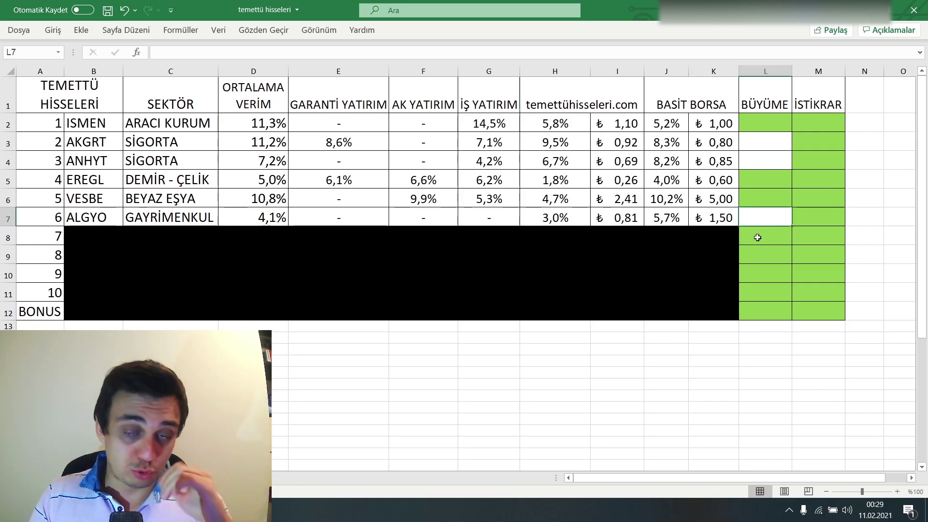
{"action": "left_click", "coordinate": [810, 222]}
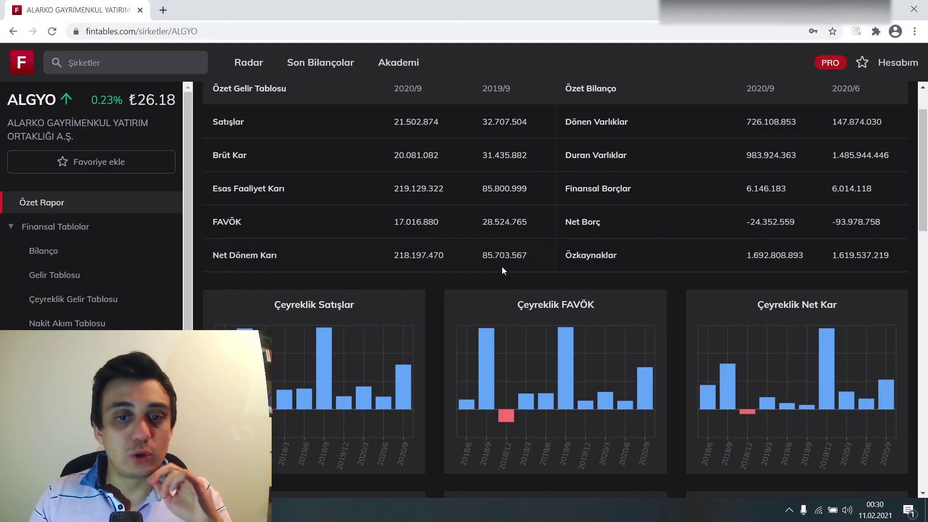
- Examine ALGYO's quarterly net profit chart at 2020/9 and its 2020/9 net profit compared with 2019/9
{"action": "scroll", "coordinate": [655, 260], "scroll_direction": "up", "scroll_amount": 2}
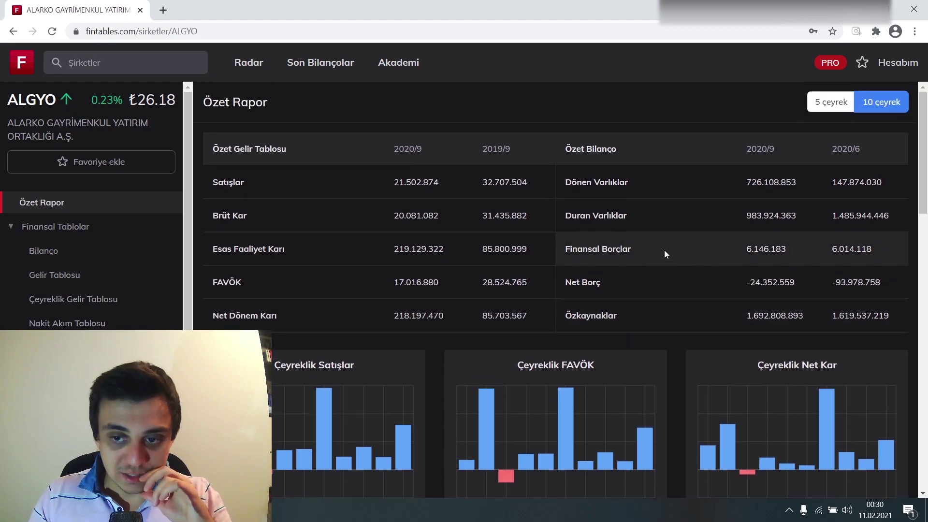
{"action": "scroll", "coordinate": [664, 251], "scroll_direction": "down", "scroll_amount": 2}
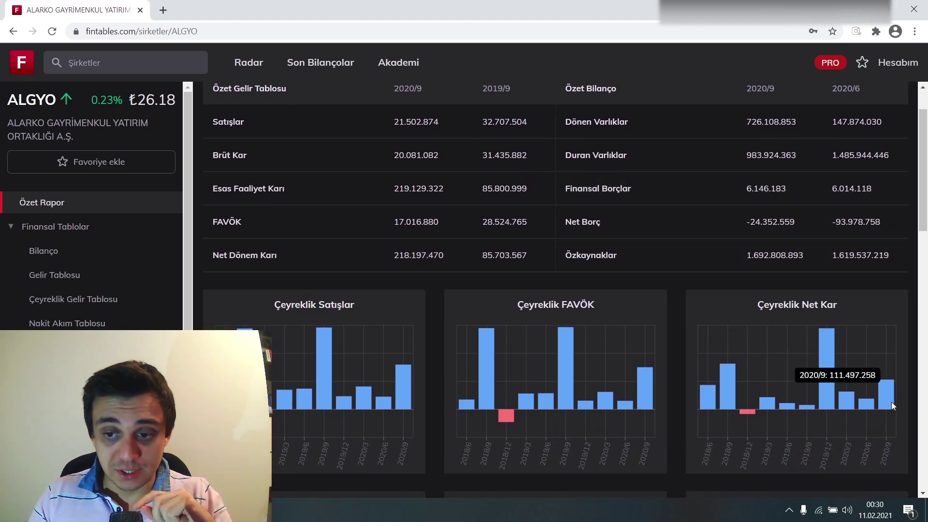
{"action": "mouse_move", "coordinate": [881, 401]}
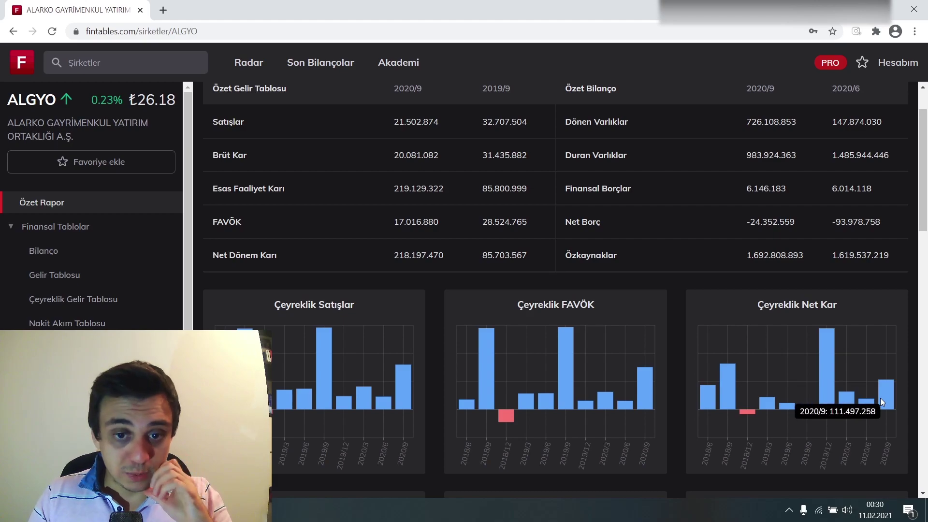
{"action": "left_click_drag", "start_coordinate": [531, 255], "coordinate": [355, 254]}
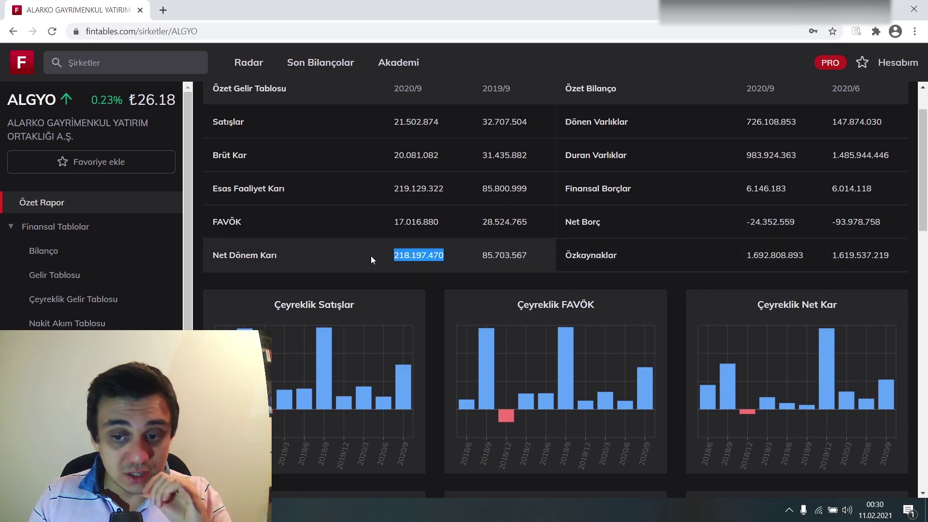
{"action": "left_click", "coordinate": [395, 261]}
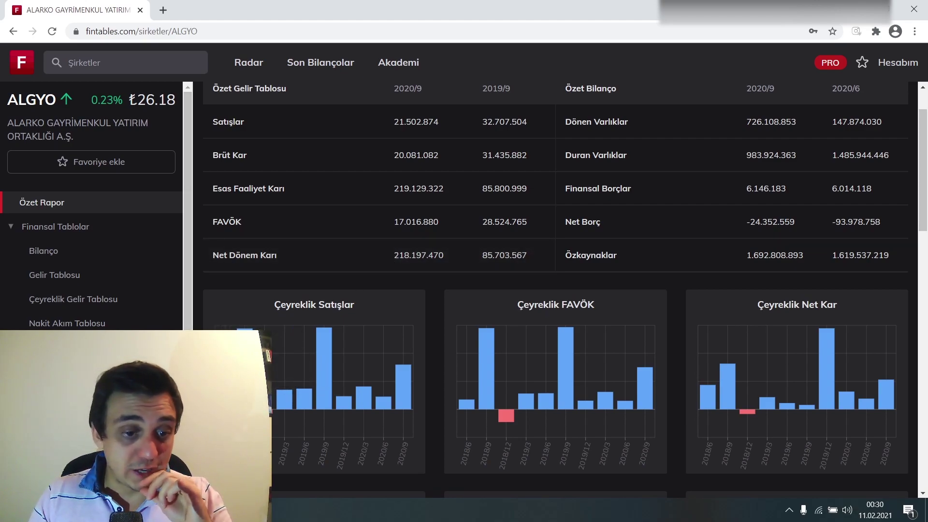
- Switch back to the Excel workbook and remove the black fill covering cells B8:K8
{"action": "key", "text": "alt+Tab"}
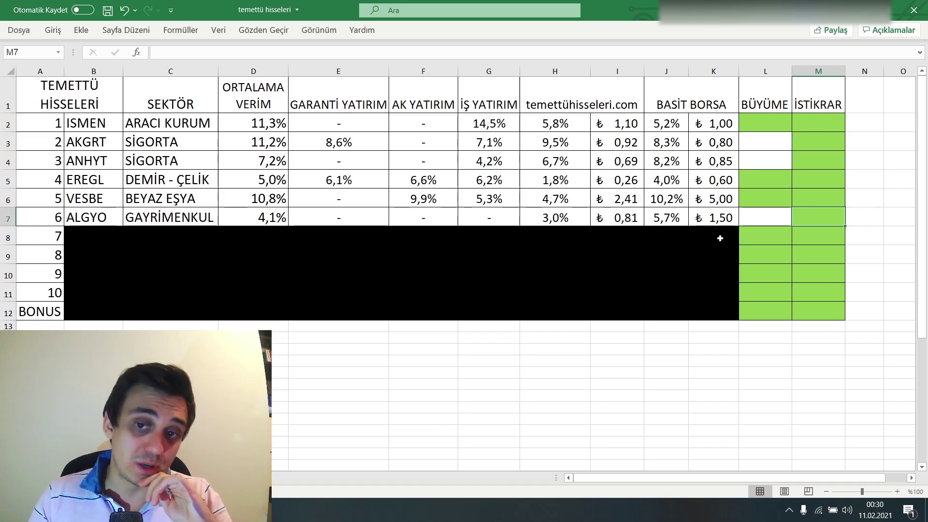
{"action": "left_click_drag", "start_coordinate": [720, 238], "coordinate": [373, 237]}
{"action": "left_click", "coordinate": [366, 270]}
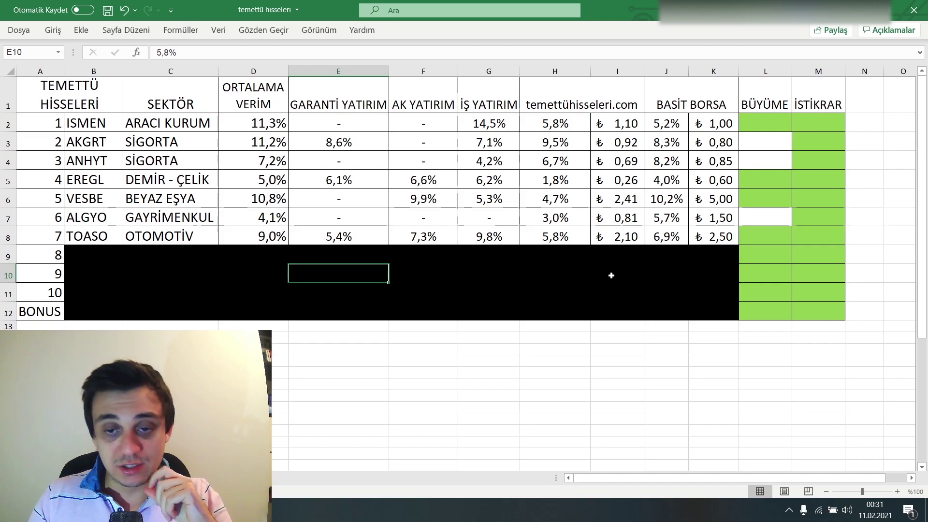
- Examine TOASO's average yield, its AK YATIRIM and İŞ YATIRIM forecasts, and its temettühisseleri.com yield
{"action": "left_click", "coordinate": [272, 243]}
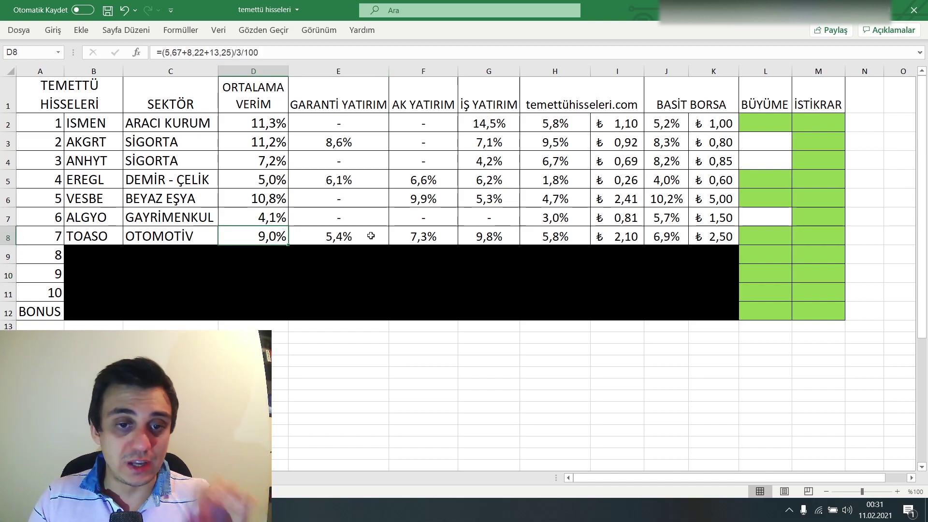
{"action": "left_click", "coordinate": [431, 239]}
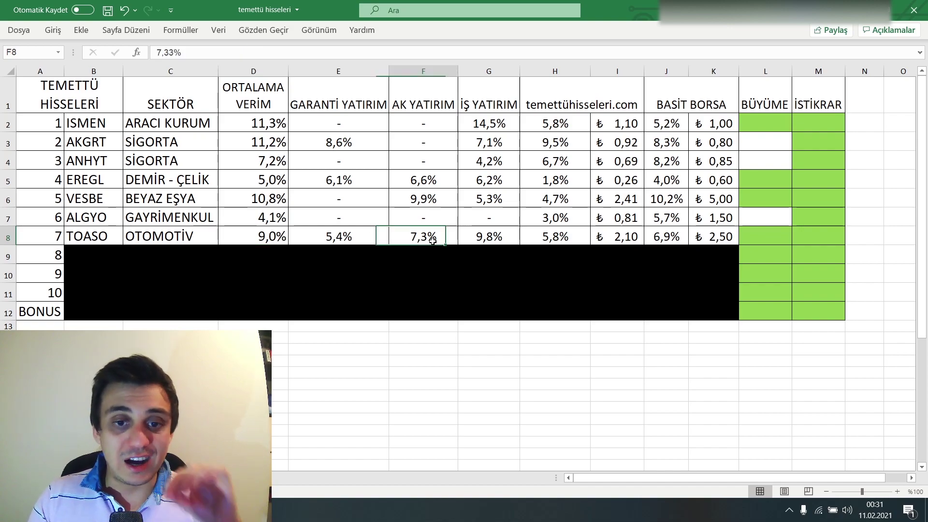
{"action": "left_click", "coordinate": [516, 234]}
{"action": "left_click", "coordinate": [565, 235]}
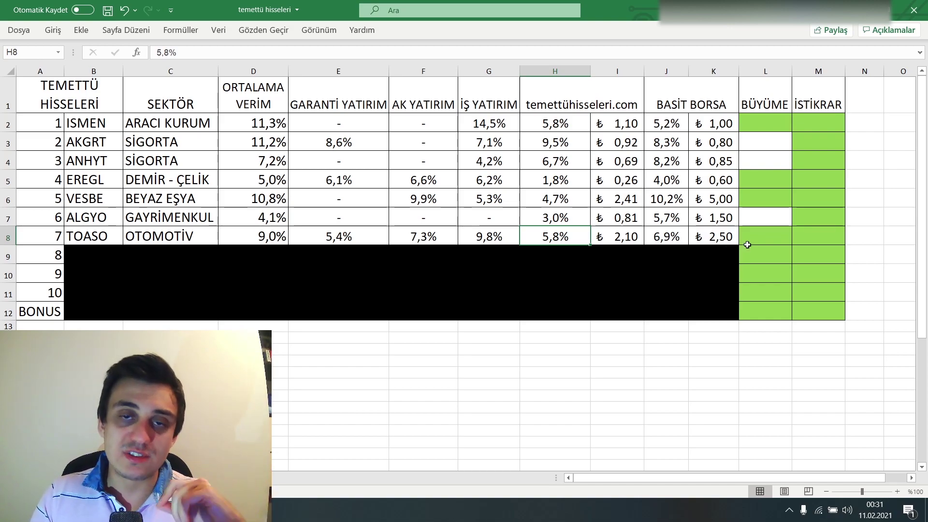
{"action": "left_click", "coordinate": [264, 235]}
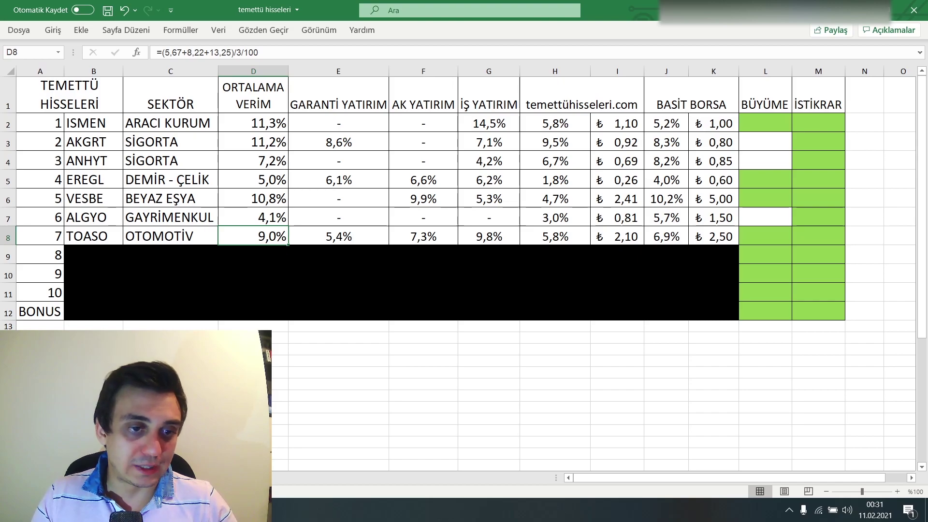
- Switch to the TOASO page on Fintables and examine its quarterly net profit chart and its 2020/12 net profit compared with 2019/12
{"action": "key", "text": "alt+Tab"}
{"action": "scroll", "coordinate": [886, 293], "scroll_direction": "down", "scroll_amount": 2}
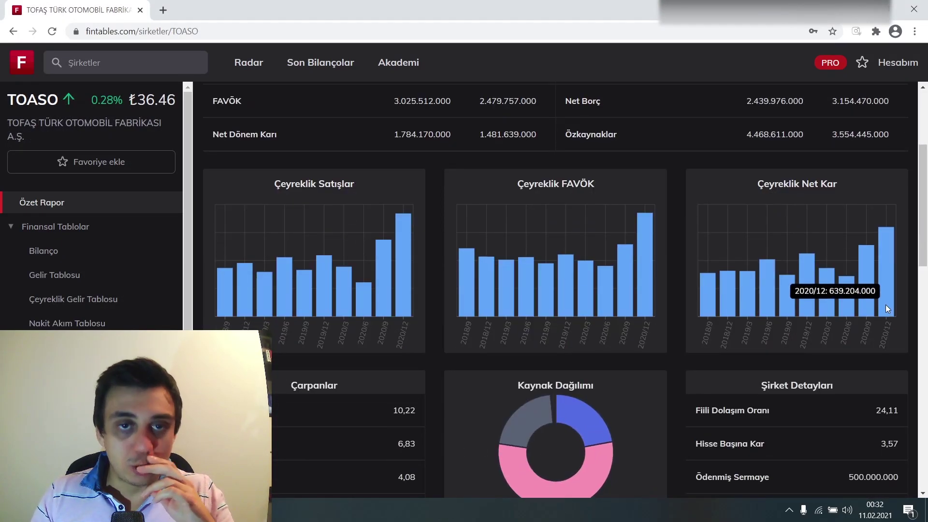
{"action": "scroll", "coordinate": [886, 305], "scroll_direction": "up", "scroll_amount": 4}
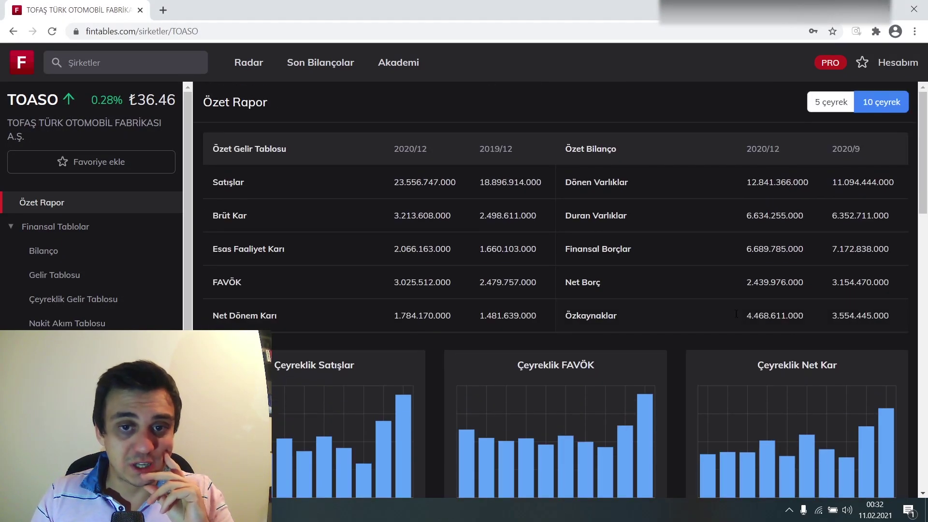
{"action": "left_click_drag", "start_coordinate": [537, 315], "coordinate": [364, 332]}
{"action": "left_click", "coordinate": [453, 314]}
- Return to the Excel workbook and examine ENJSA's average yield and its temettühisseleri.com and BASİT BORSA dividend forecasts
{"action": "key", "text": "alt+Tab"}
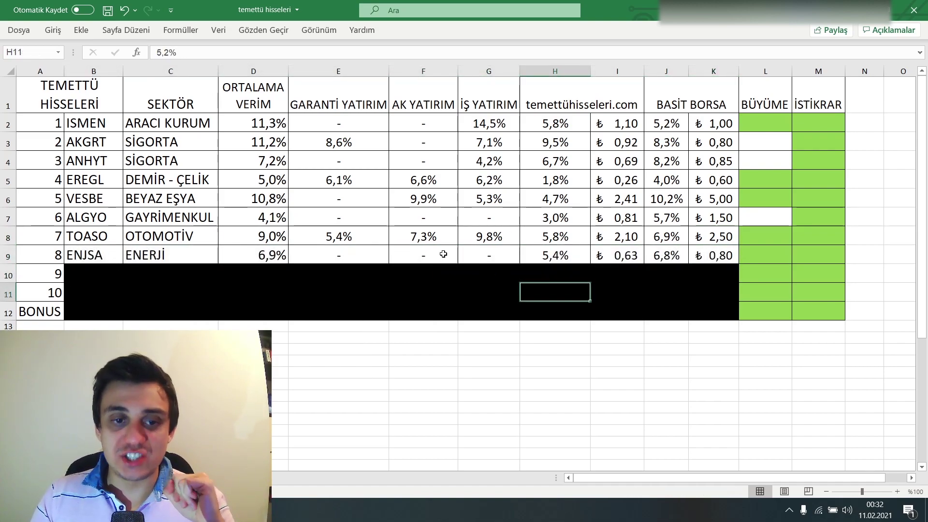
{"action": "left_click", "coordinate": [422, 291]}
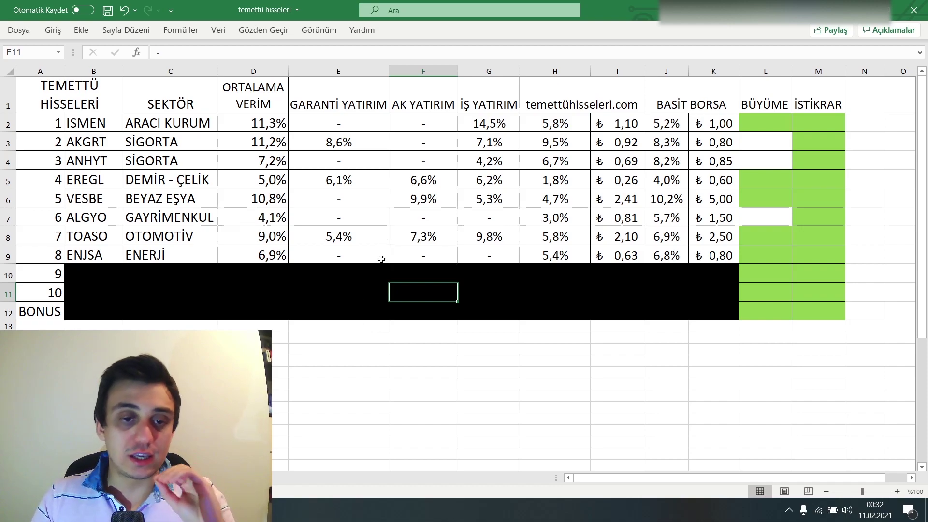
{"action": "left_click", "coordinate": [269, 258]}
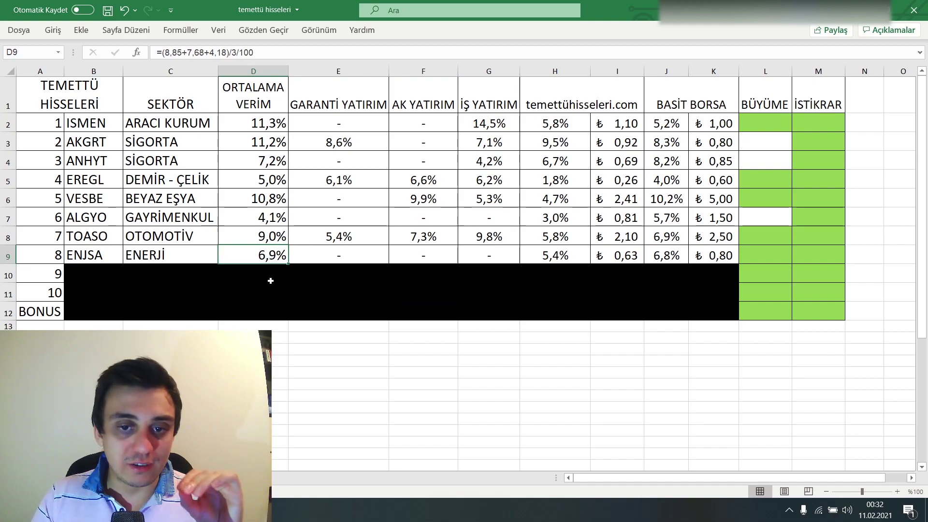
{"action": "left_click", "coordinate": [569, 261]}
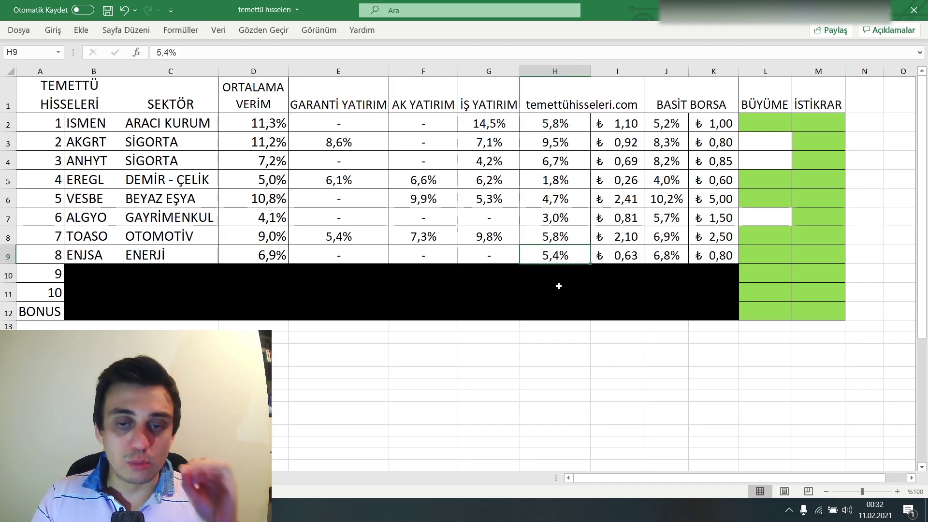
{"action": "left_click", "coordinate": [636, 257]}
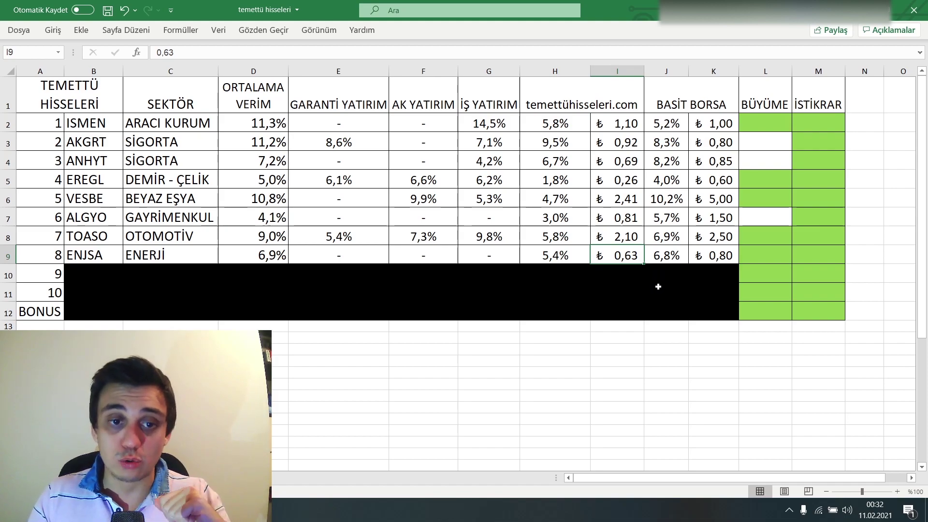
{"action": "left_click", "coordinate": [727, 255]}
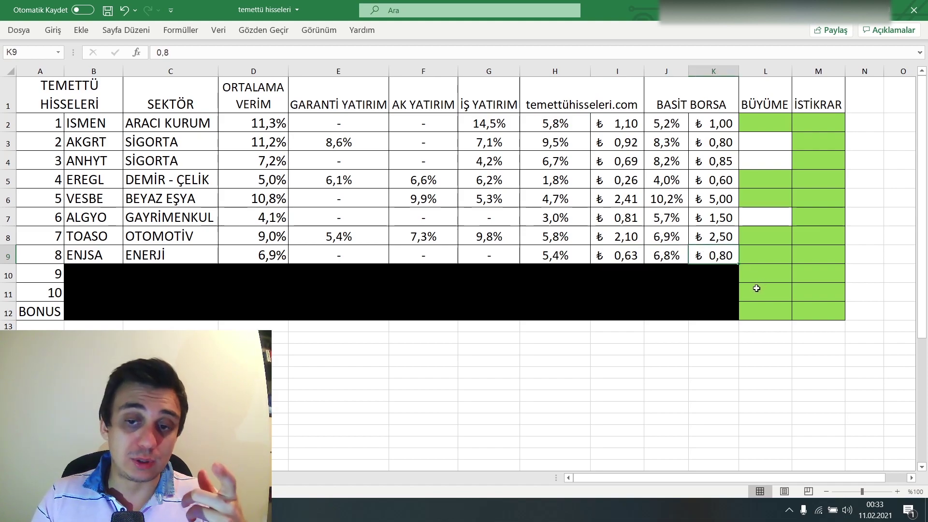
{"action": "left_click", "coordinate": [683, 256]}
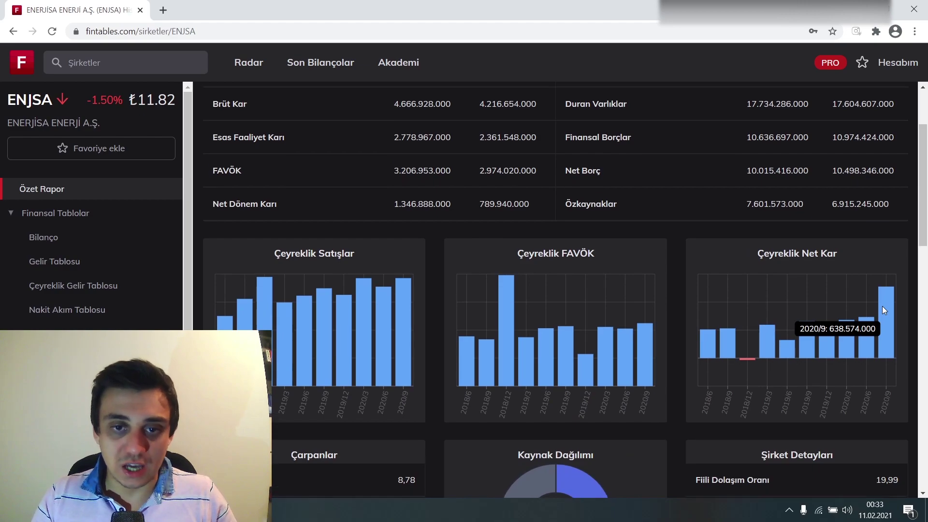
- On ENJSA's Fintables page, compare the 2020/9 net profit with the 2019/9 net profit
{"action": "scroll", "coordinate": [498, 341], "scroll_direction": "up", "scroll_amount": 3}
{"action": "left_click_drag", "start_coordinate": [391, 319], "coordinate": [452, 318]}
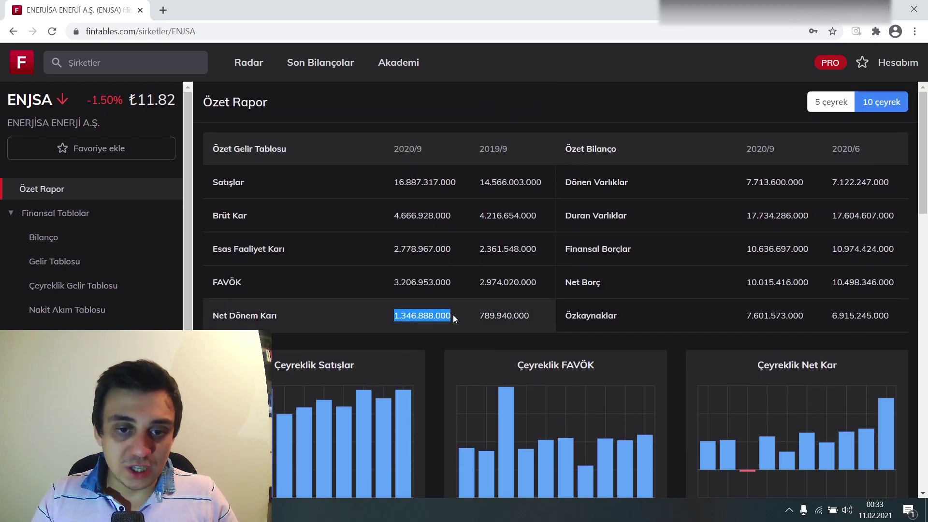
{"action": "left_click_drag", "start_coordinate": [543, 315], "coordinate": [475, 312]}
{"action": "left_click", "coordinate": [475, 312]}
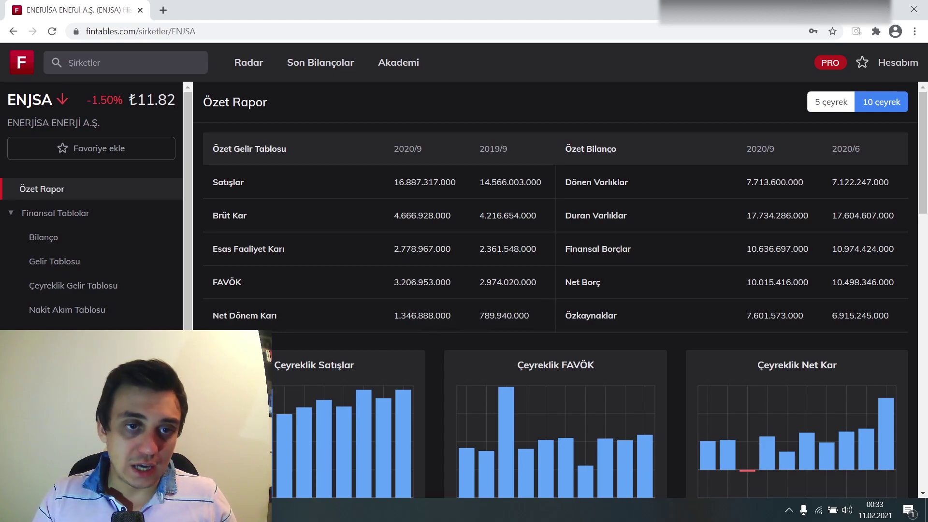
- Switch back to the Excel workbook and remove the black fill covering cells B10:K10
{"action": "key", "text": "alt+Tab"}
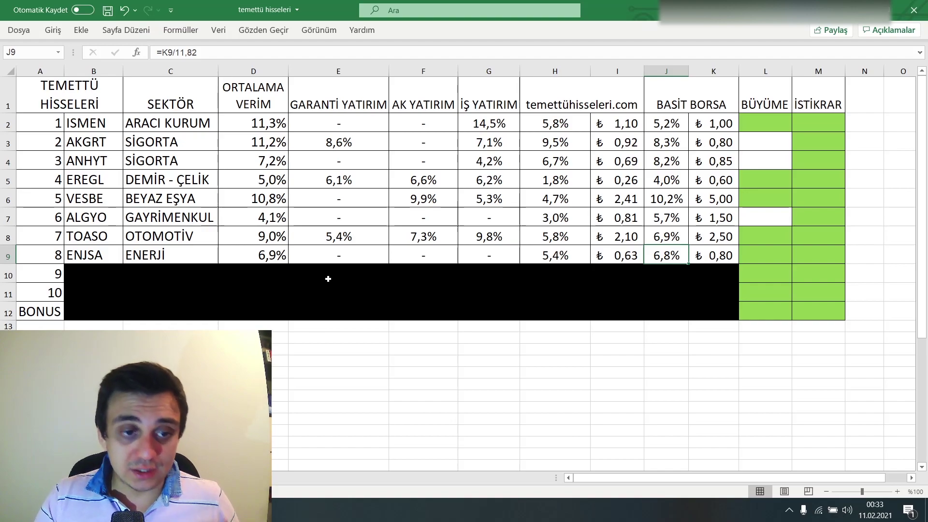
{"action": "left_click_drag", "start_coordinate": [92, 273], "coordinate": [713, 273]}
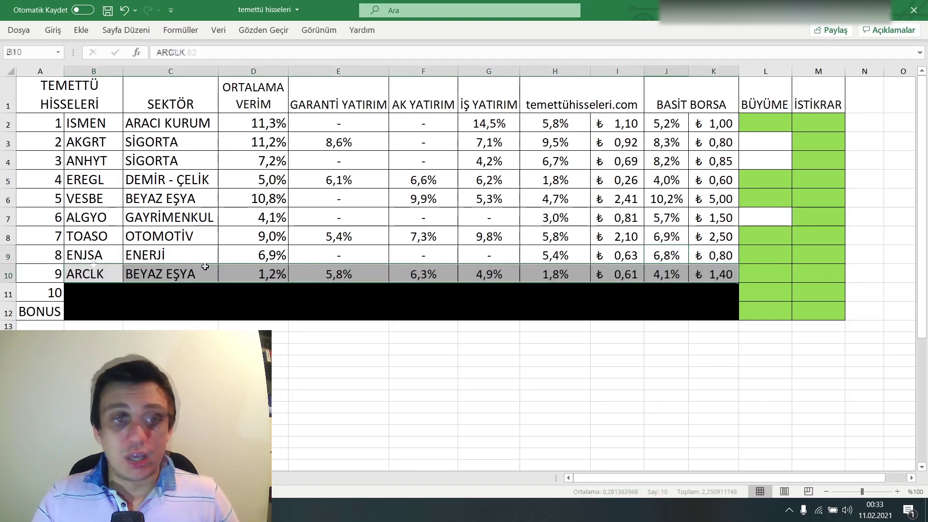
{"action": "left_click", "coordinate": [217, 274]}
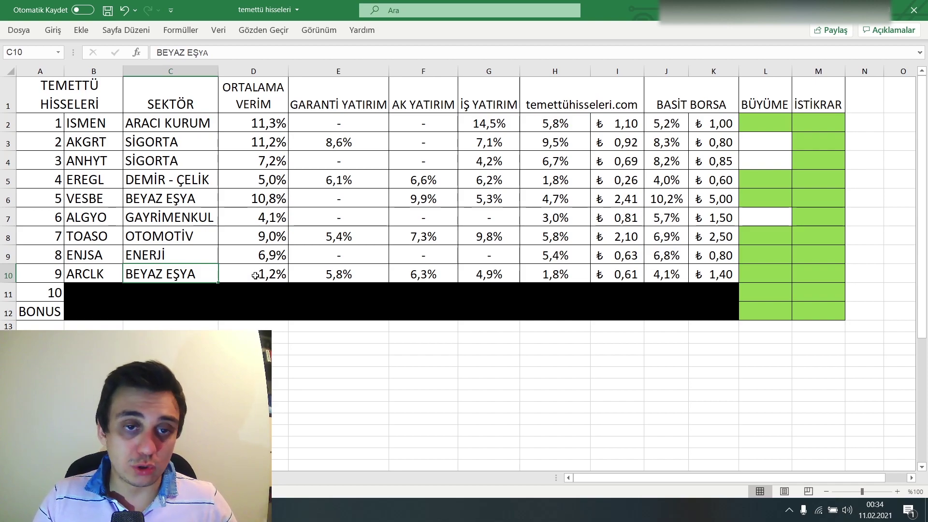
- Examine ARCLK's broker forecasts, its temettühisseleri.com and BASİT BORSA figures, and its İSTİKRAR rating
{"action": "left_click", "coordinate": [339, 273]}
{"action": "left_click", "coordinate": [445, 276]}
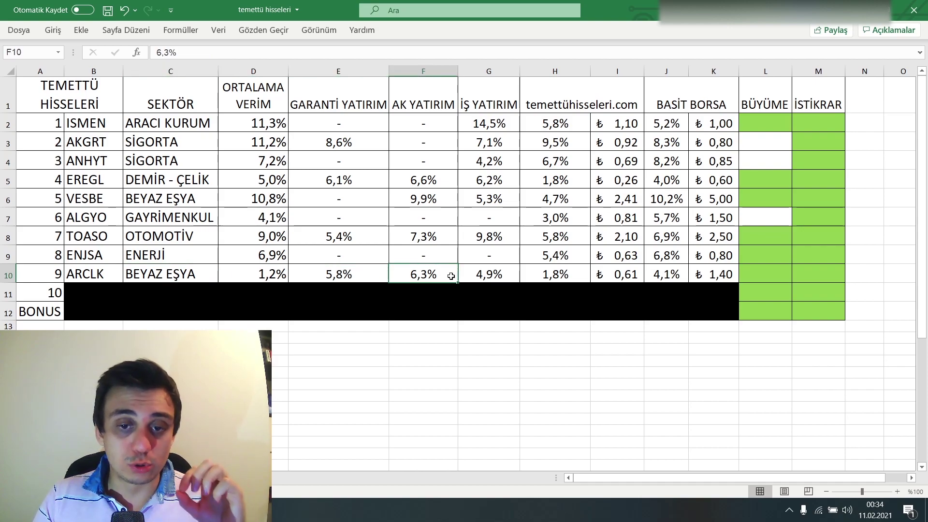
{"action": "left_click", "coordinate": [509, 275]}
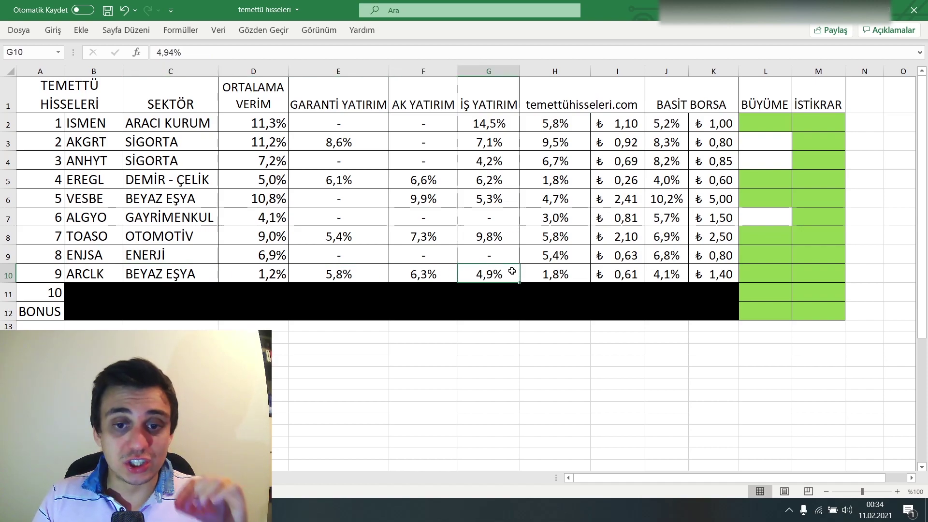
{"action": "left_click", "coordinate": [565, 274]}
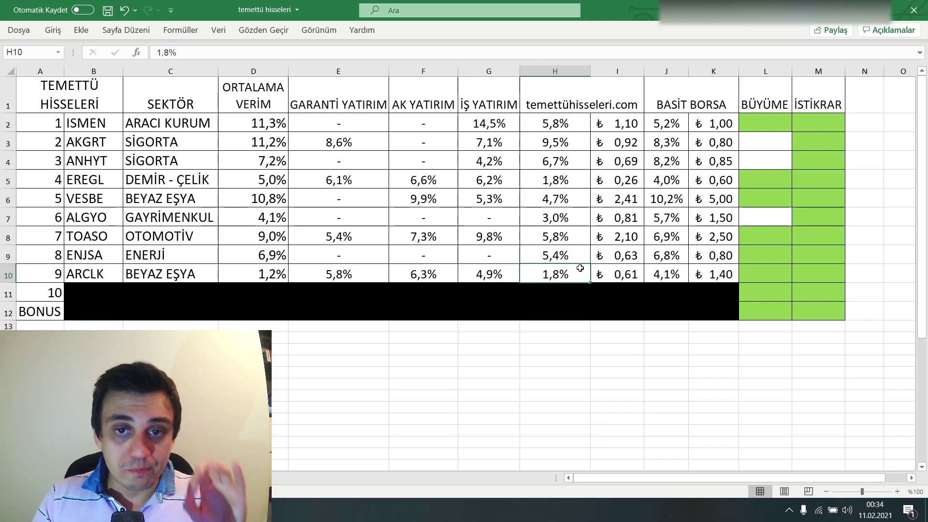
{"action": "left_click", "coordinate": [635, 276]}
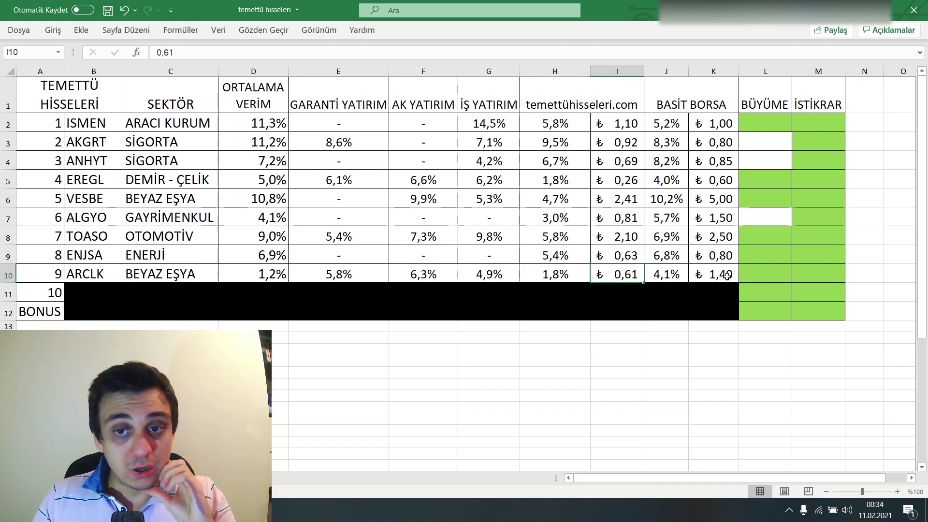
{"action": "left_click", "coordinate": [661, 276]}
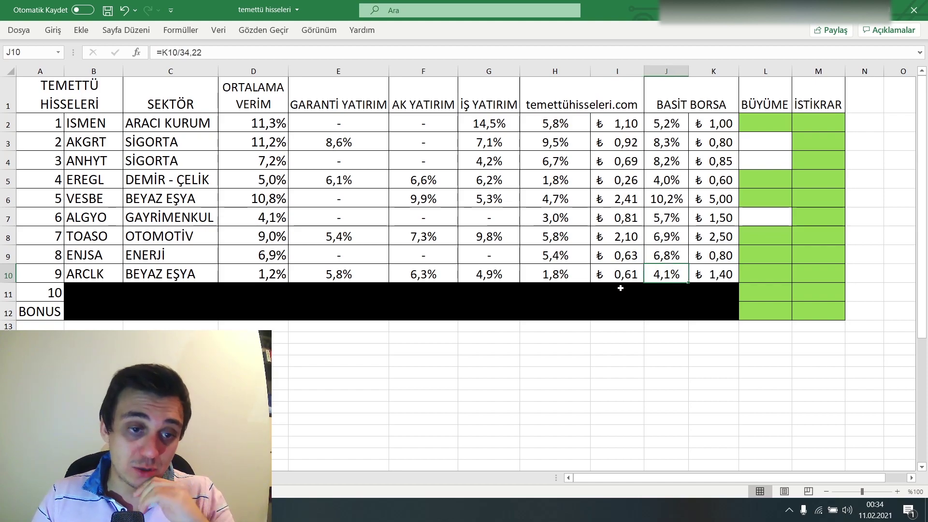
{"action": "key", "text": "Left"}
{"action": "key", "text": "Left"}
{"action": "left_click", "coordinate": [829, 282]}
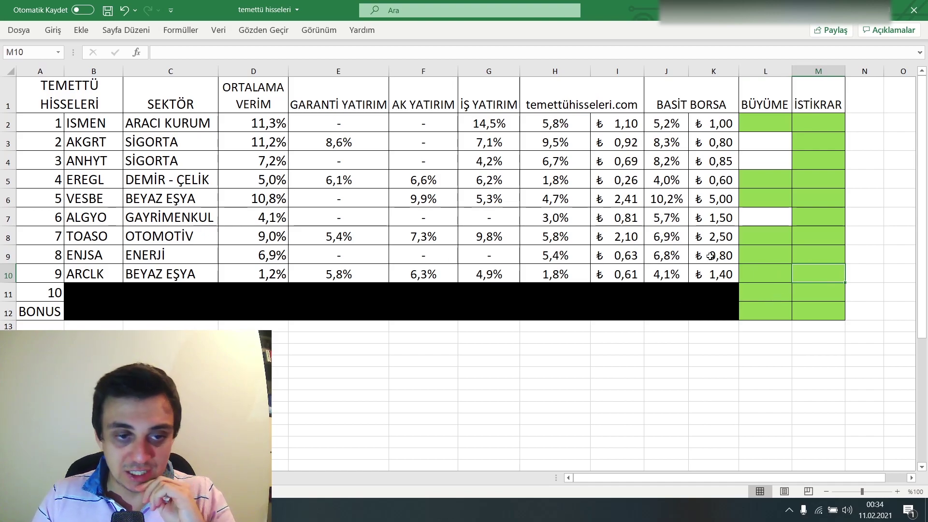
- Switch to the ARCLK page on Fintables and examine its quarterly net profit chart and its 2020/12 net profit compared with 2019/12
{"action": "key", "text": "alt+Tab"}
{"action": "mouse_move", "coordinate": [876, 395]}
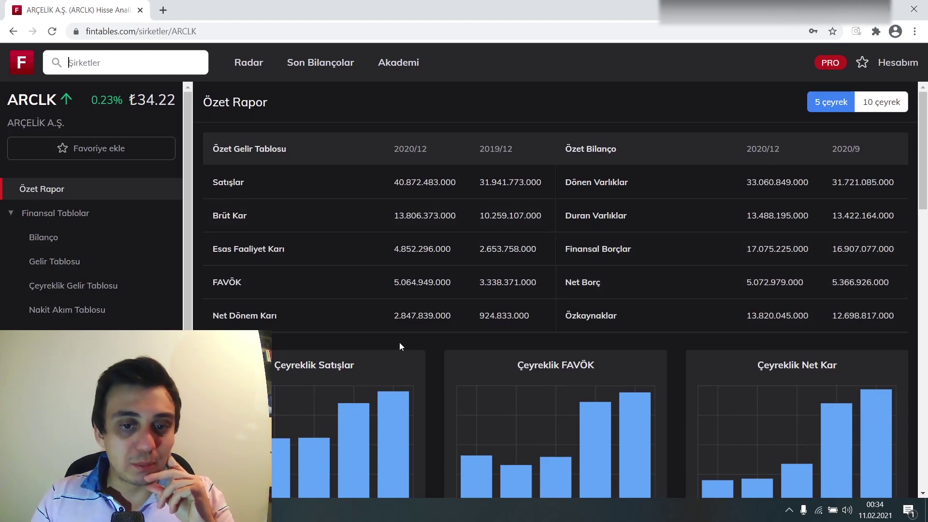
{"action": "left_click_drag", "start_coordinate": [536, 312], "coordinate": [344, 314]}
{"action": "left_click", "coordinate": [451, 315]}
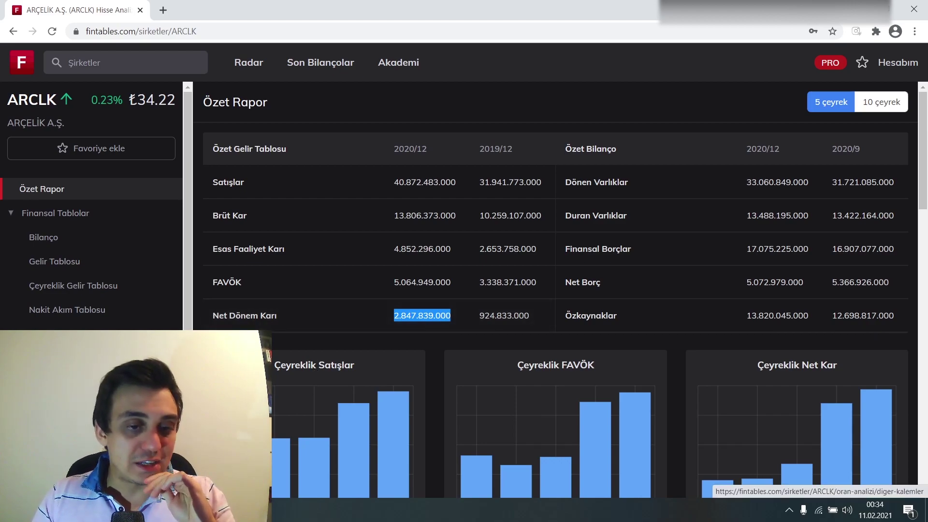
- Return to the Excel workbook, recheck ARCLK's BASİT BORSA forecast, and examine ALKA's temettühisseleri.com yield
{"action": "key", "text": "alt+Tab"}
{"action": "left_click", "coordinate": [695, 275]}
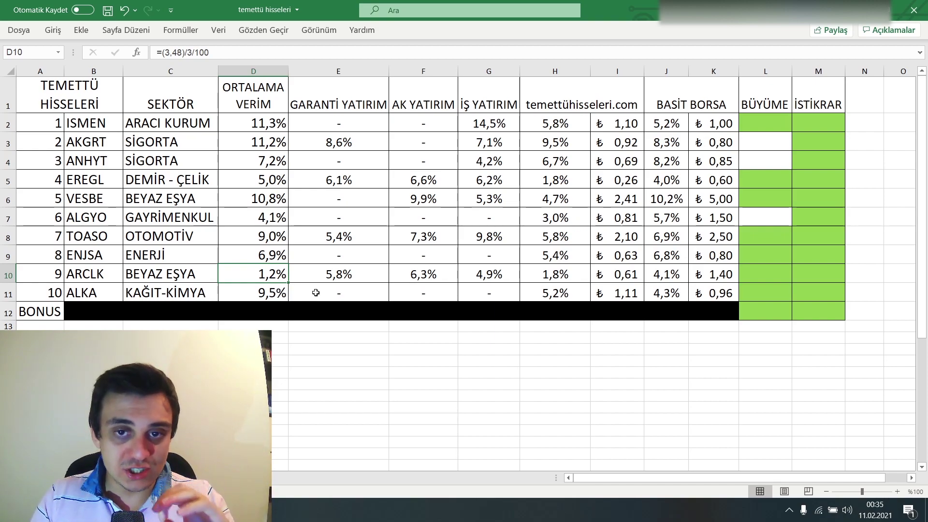
{"action": "left_click", "coordinate": [570, 292]}
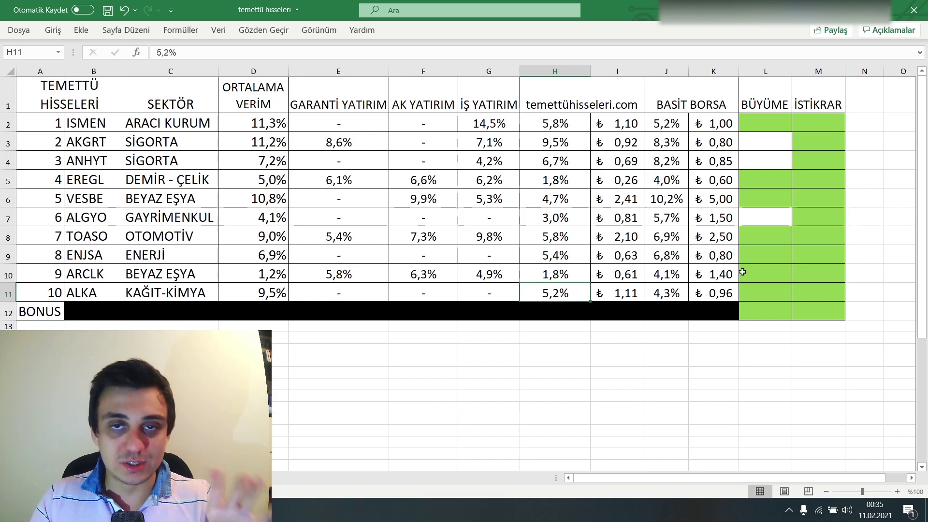
- Examine ALKA's BASİT BORSA yield and dividend forecast, and its BÜYÜME and İSTİKRAR ratings
{"action": "left_click", "coordinate": [671, 293]}
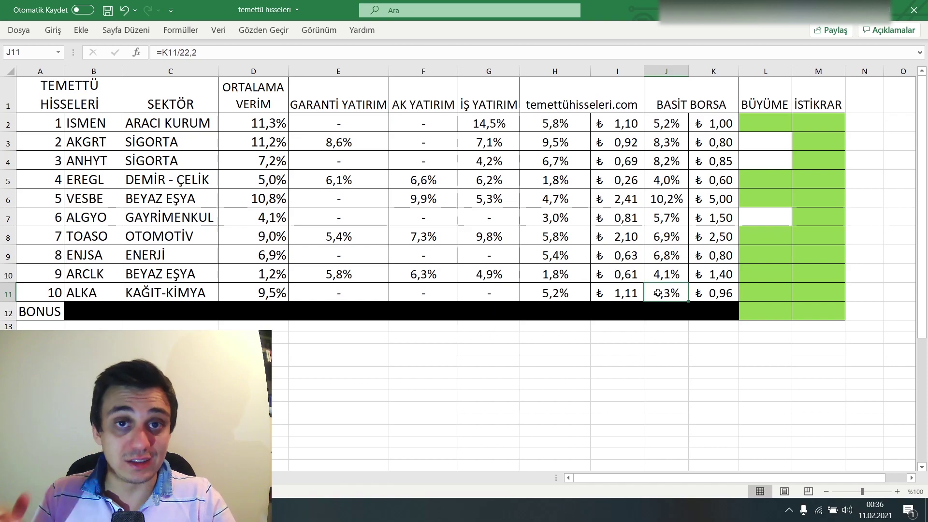
{"action": "left_click", "coordinate": [692, 293]}
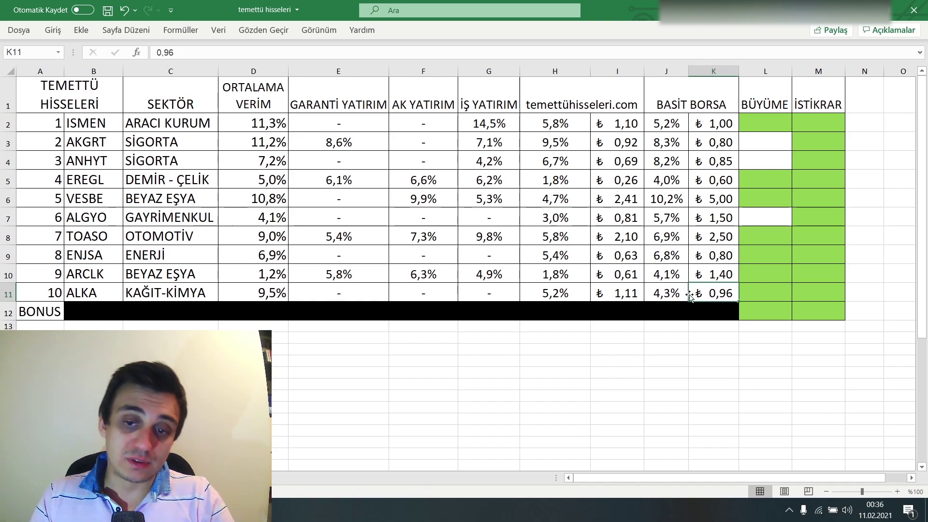
{"action": "left_click", "coordinate": [677, 291]}
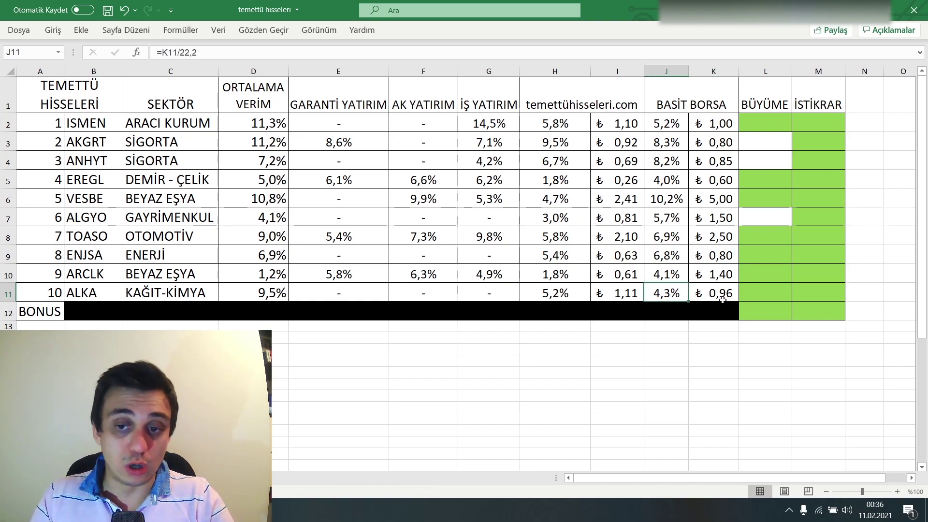
{"action": "left_click", "coordinate": [781, 298]}
{"action": "left_click", "coordinate": [813, 290]}
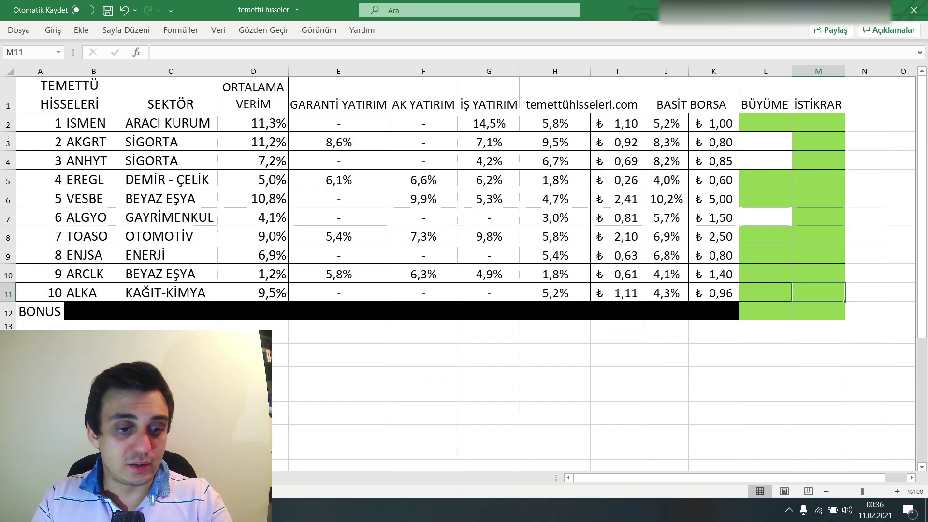
- Switch to the ALKA page on Fintables and examine its quarterly net profit chart, 2020/9 net profit and net debt
{"action": "key", "text": "alt+Tab"}
{"action": "scroll", "coordinate": [874, 288], "scroll_direction": "down", "scroll_amount": 4}
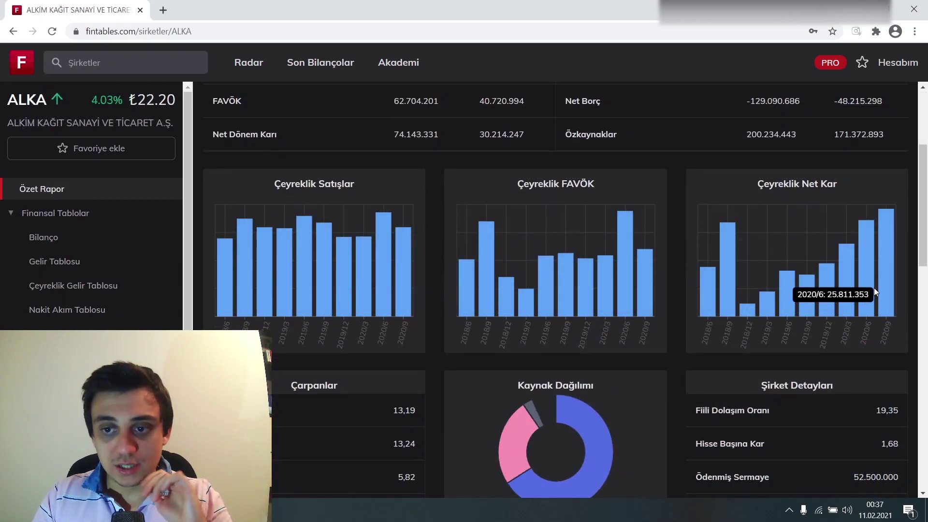
{"action": "scroll", "coordinate": [840, 364], "scroll_direction": "up", "scroll_amount": 1}
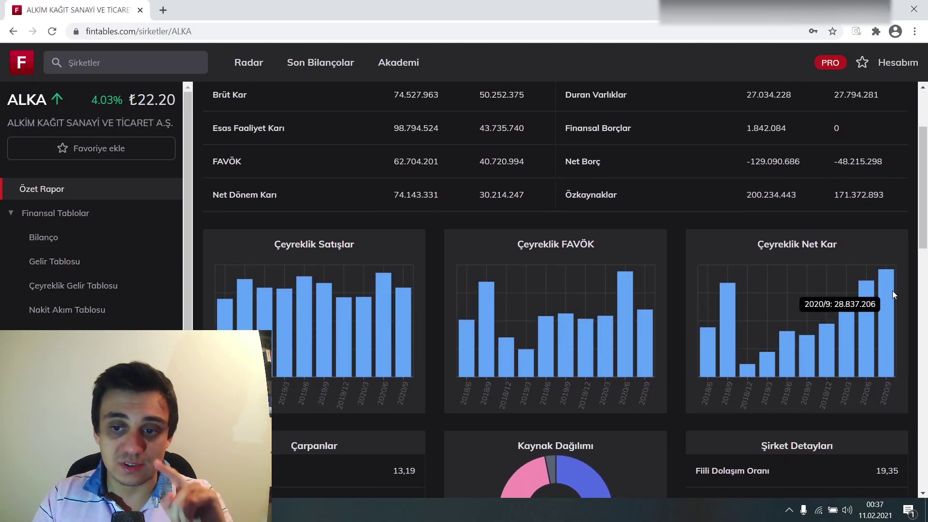
{"action": "scroll", "coordinate": [553, 310], "scroll_direction": "up", "scroll_amount": 3}
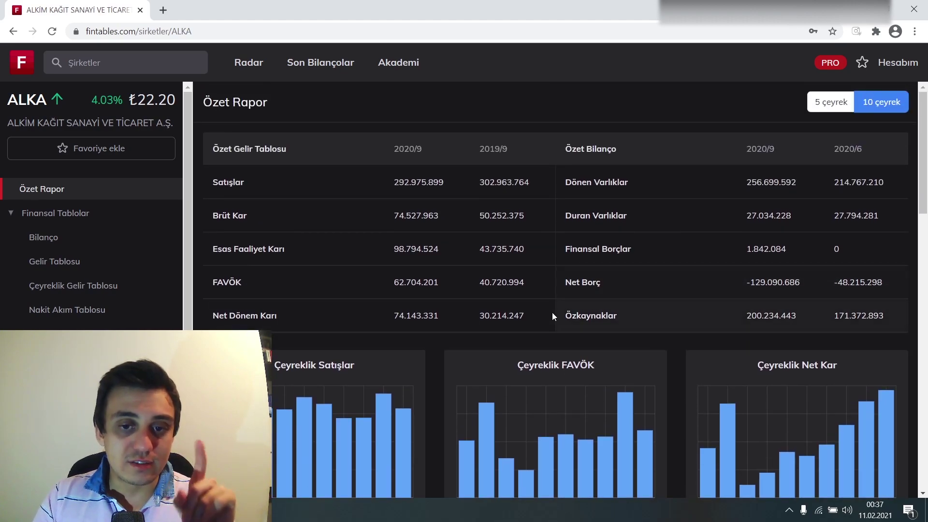
{"action": "left_click_drag", "start_coordinate": [526, 317], "coordinate": [316, 317]}
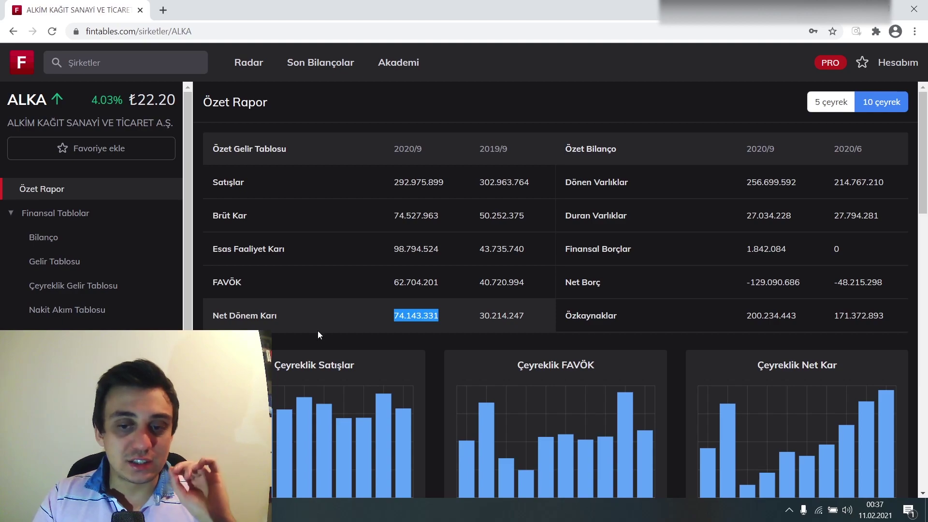
{"action": "left_click_drag", "start_coordinate": [805, 282], "coordinate": [727, 280]}
{"action": "left_click", "coordinate": [727, 281]}
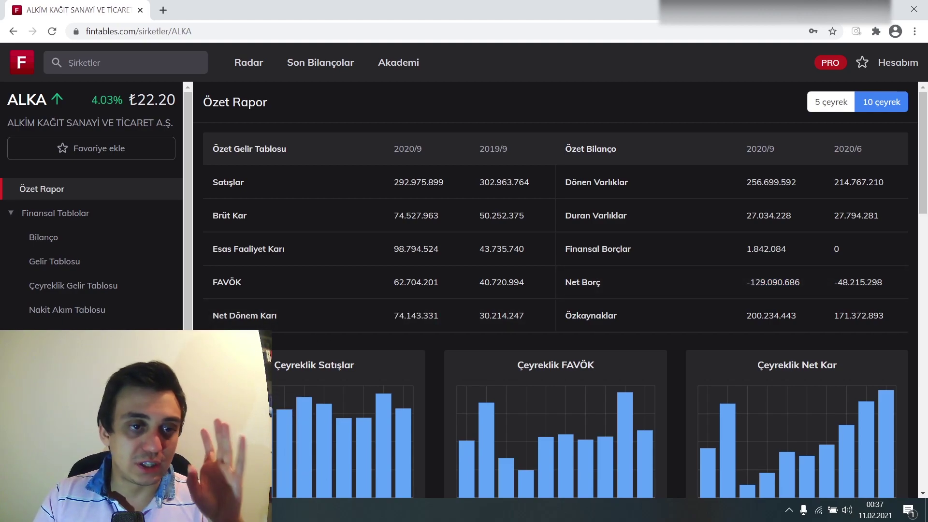
- Switch back to the Excel workbook and remove the black fill covering the BONUS row's cells B12:K12
{"action": "key", "text": "alt+Tab"}
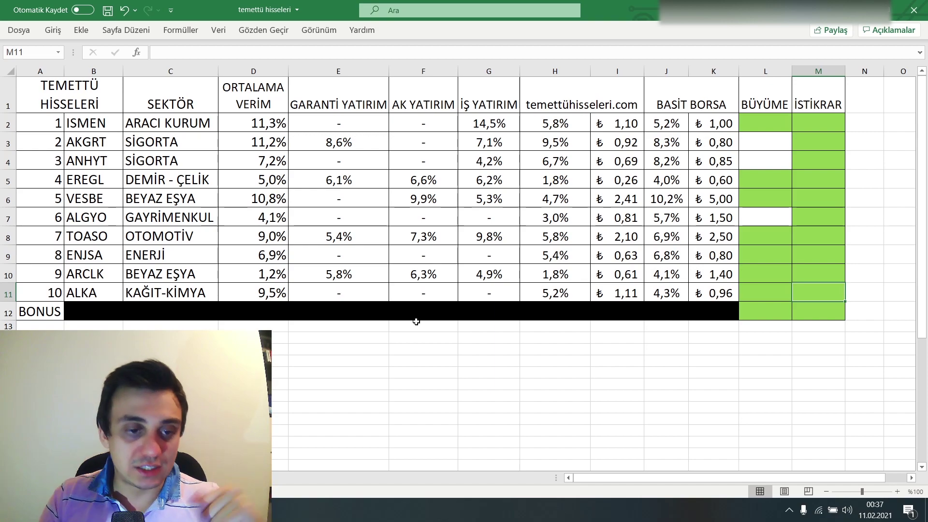
{"action": "key", "text": "ctrl+z"}
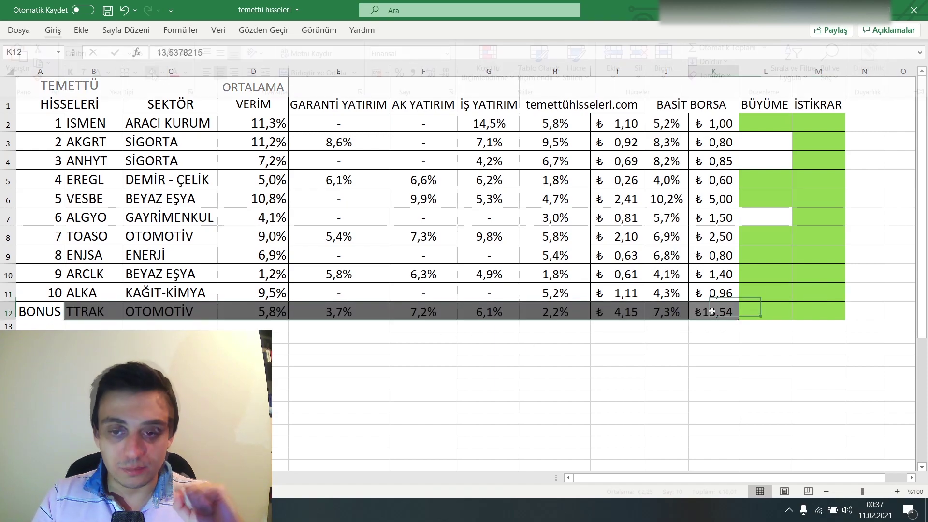
{"action": "left_click", "coordinate": [53, 30]}
{"action": "left_click", "coordinate": [777, 354]}
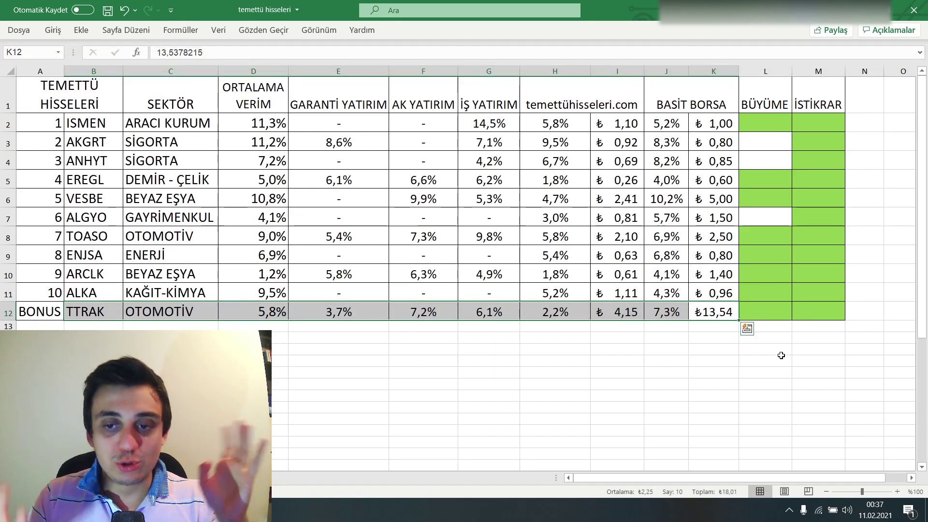
{"action": "left_click", "coordinate": [679, 374]}
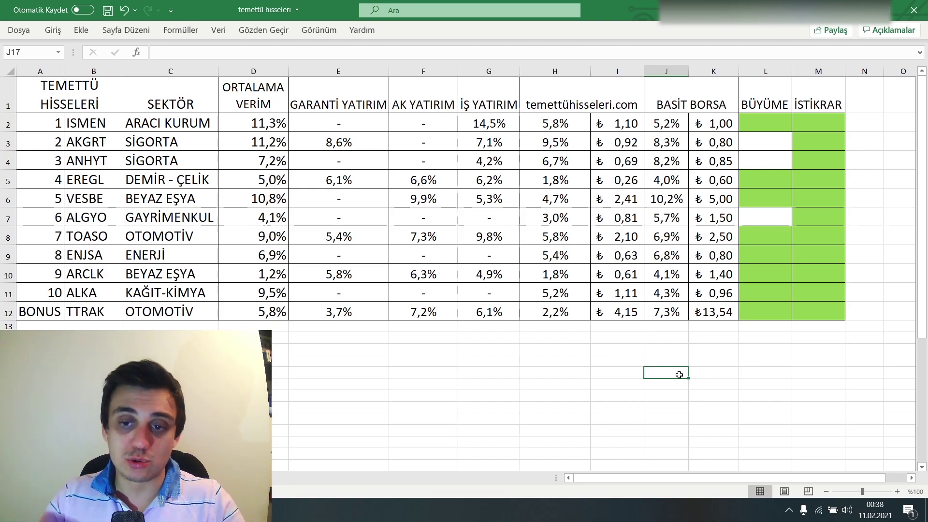
- Examine TTRAK's BASİT BORSA figures, average yield, broker forecasts, temettühisseleri.com figures and BÜYÜME rating
{"action": "left_click", "coordinate": [669, 310]}
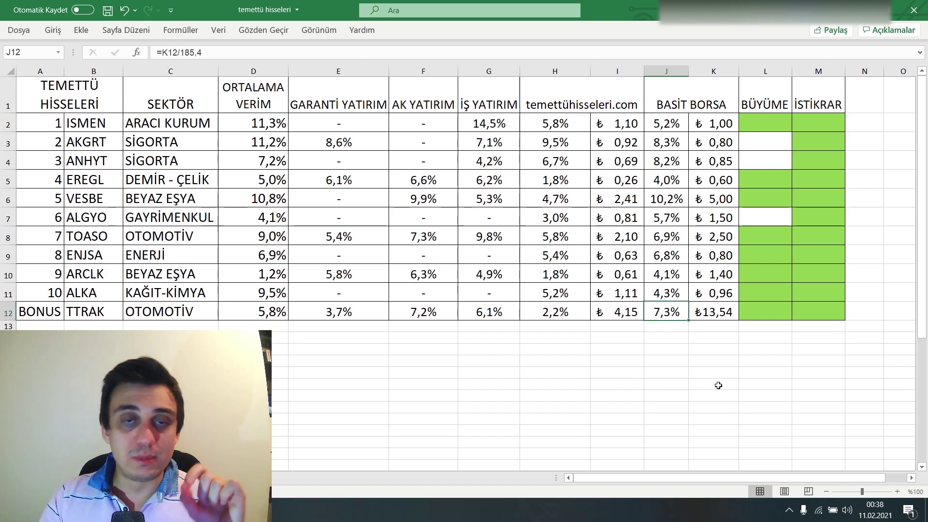
{"action": "left_click", "coordinate": [713, 316]}
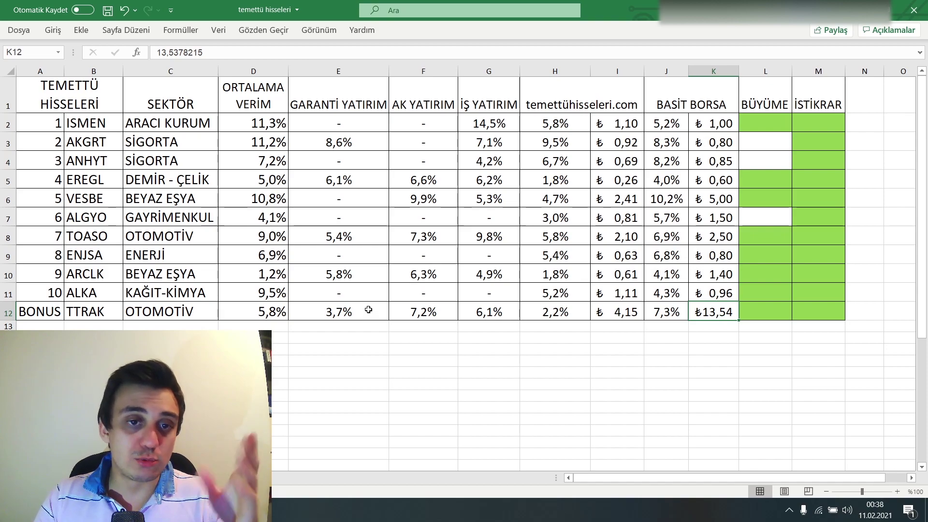
{"action": "left_click", "coordinate": [271, 313]}
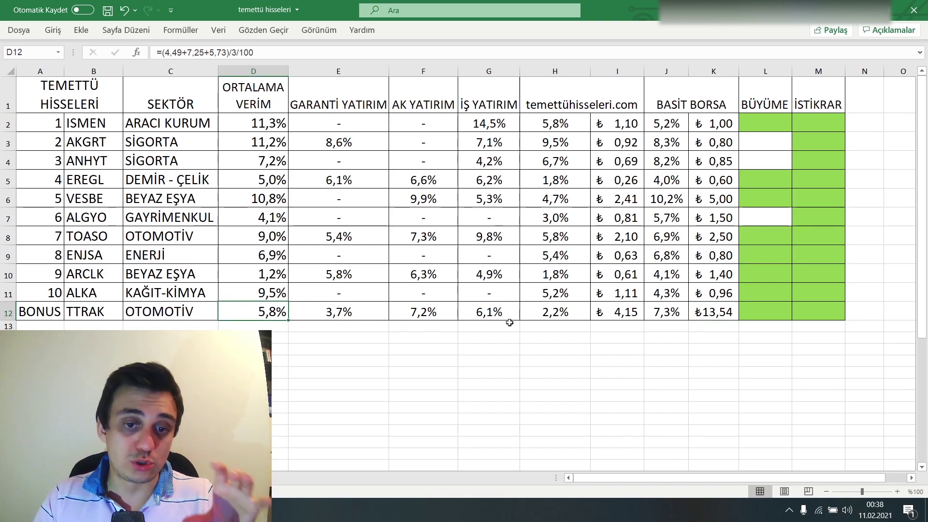
{"action": "left_click", "coordinate": [437, 315]}
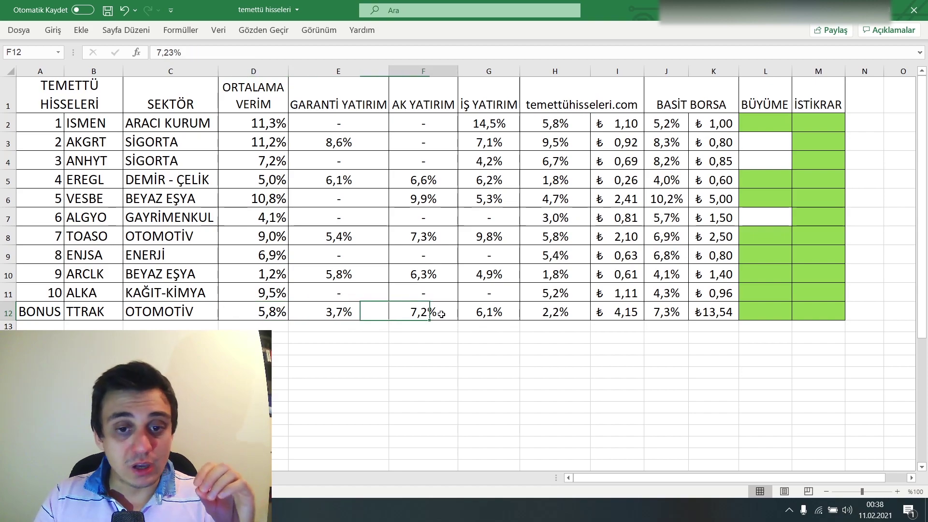
{"action": "left_click", "coordinate": [512, 312]}
{"action": "left_click", "coordinate": [579, 316]}
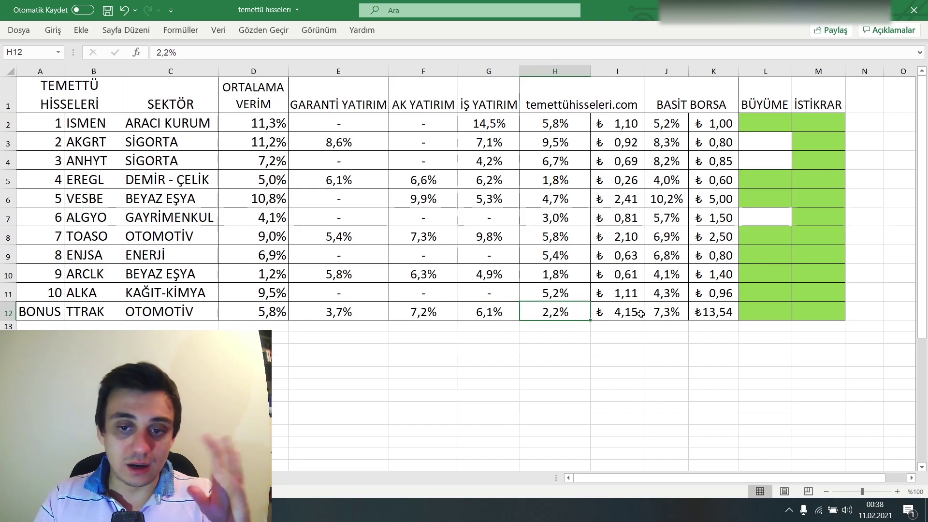
{"action": "left_click", "coordinate": [624, 313]}
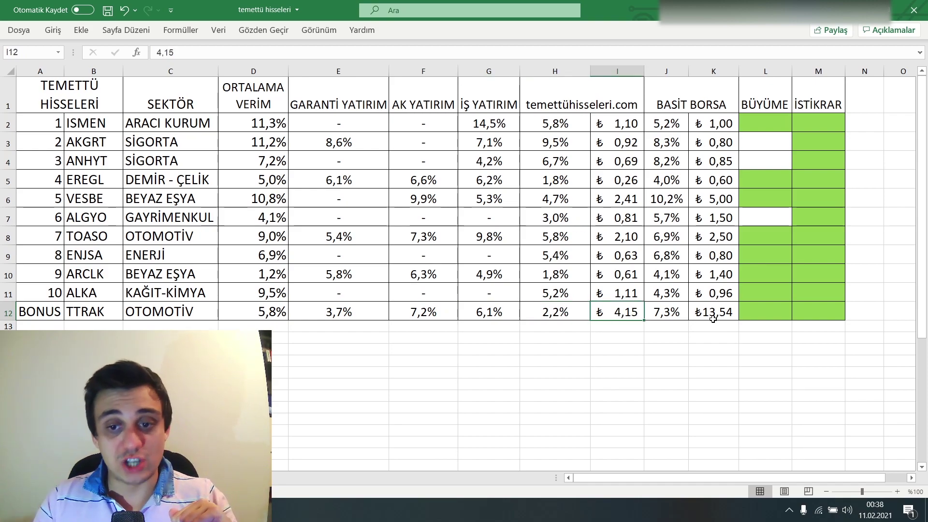
{"action": "left_click", "coordinate": [719, 317]}
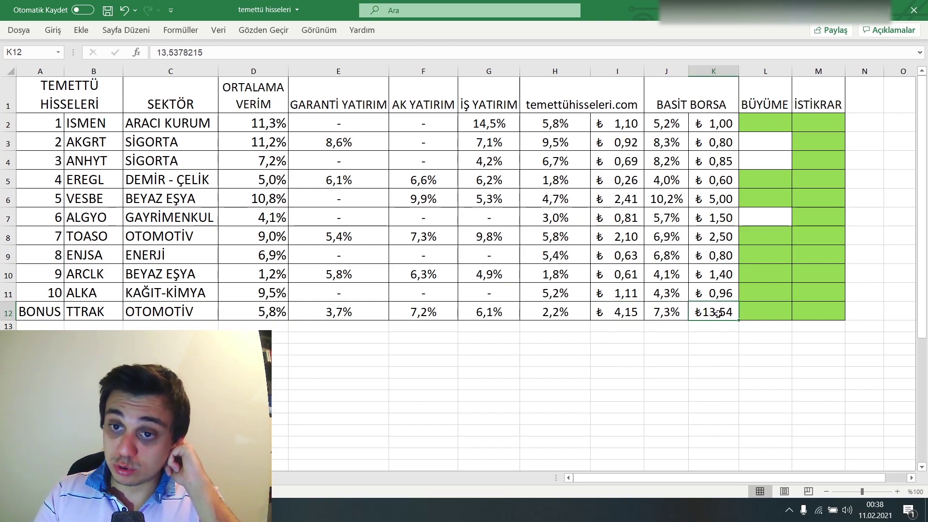
{"action": "left_click", "coordinate": [758, 313]}
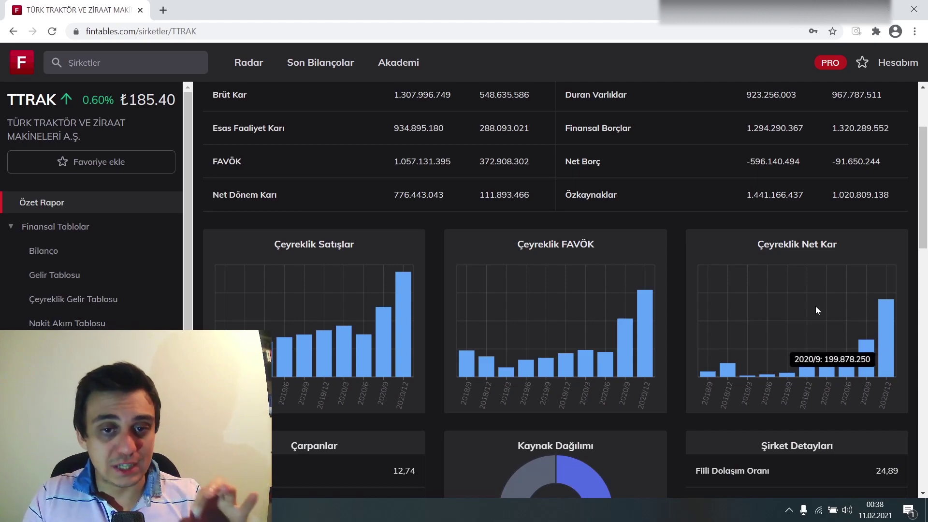
- On TTRAK's Fintables page, examine its 2020/12 net profit and core operating profit, and return to the Excel workbook
{"action": "scroll", "coordinate": [821, 308], "scroll_direction": "up", "scroll_amount": 2}
{"action": "left_click_drag", "start_coordinate": [531, 315], "coordinate": [347, 316]}
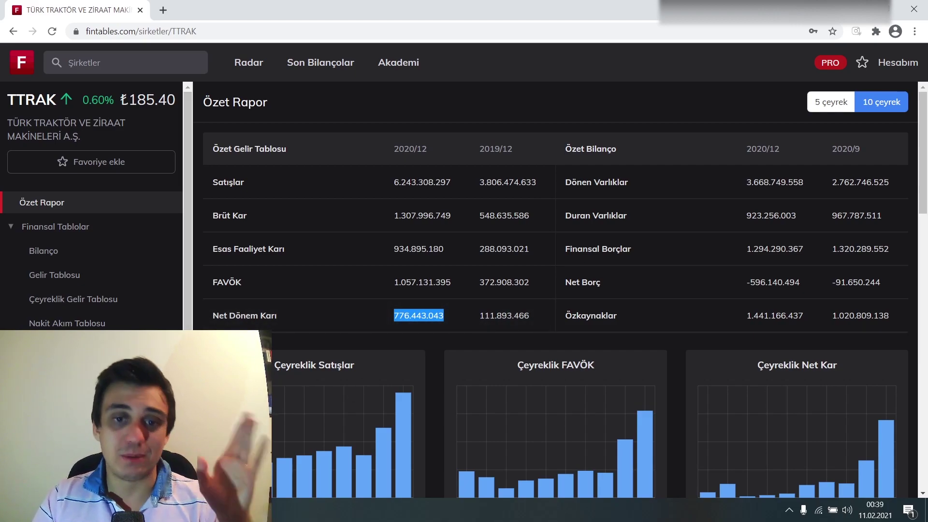
{"action": "left_click_drag", "start_coordinate": [445, 247], "coordinate": [393, 250]}
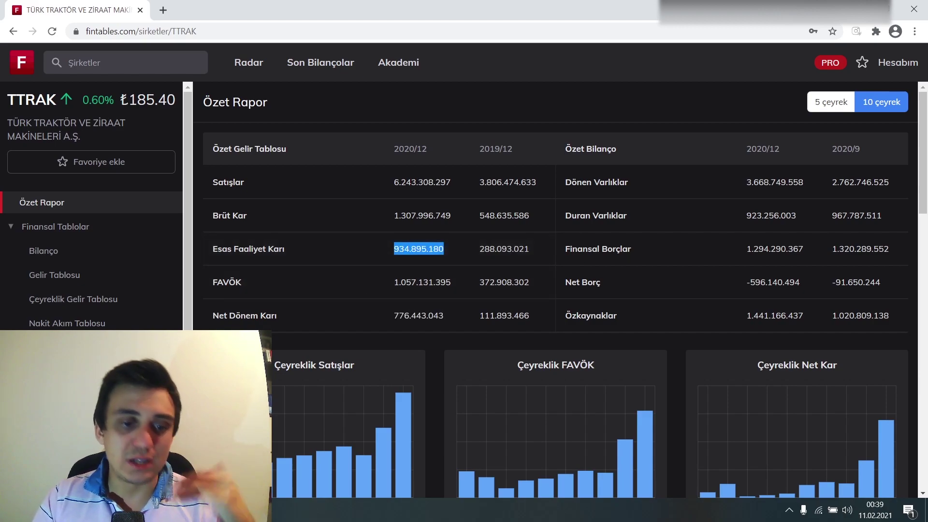
{"action": "key", "text": "alt+Tab"}
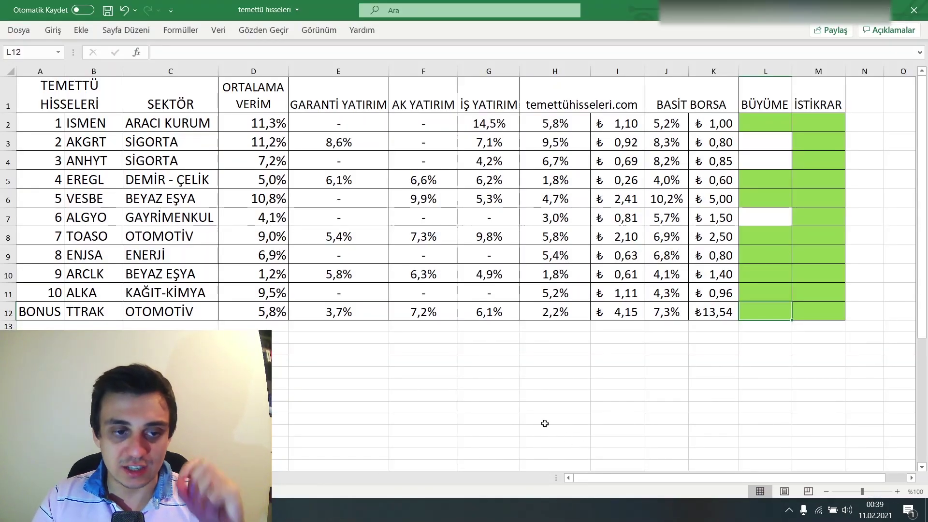